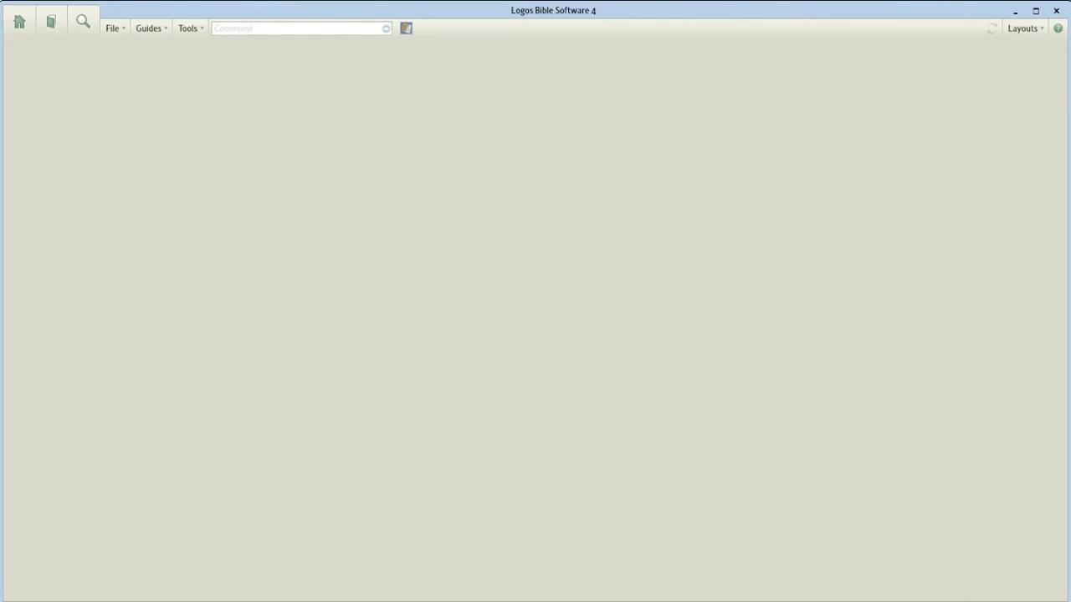
Open the Nestle-Aland Greek New Testament, 27th Edition using the na27 command.
type("na27")
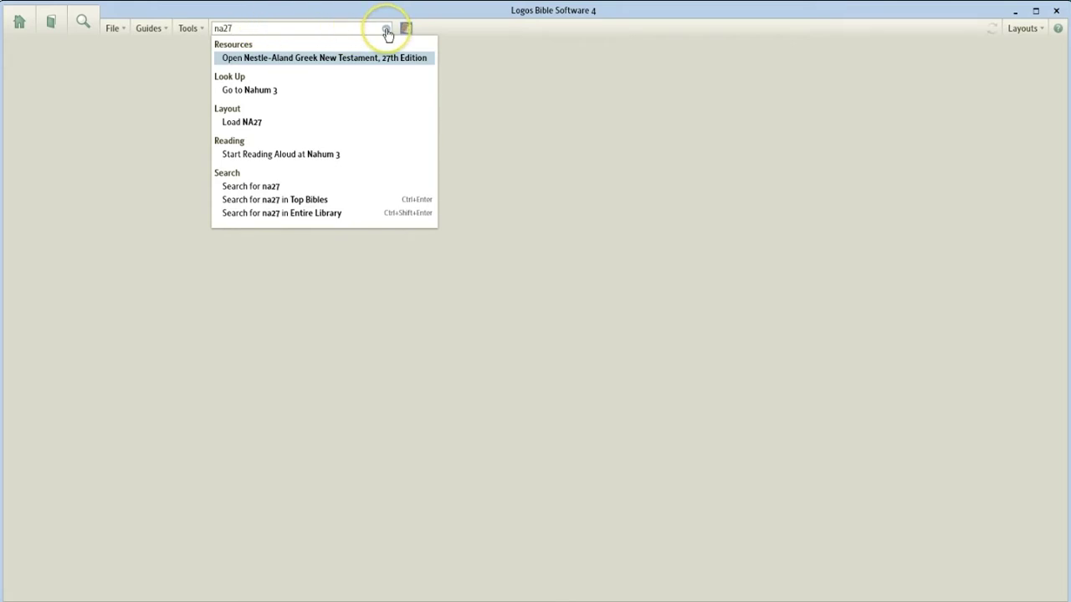
left_click(387, 31)
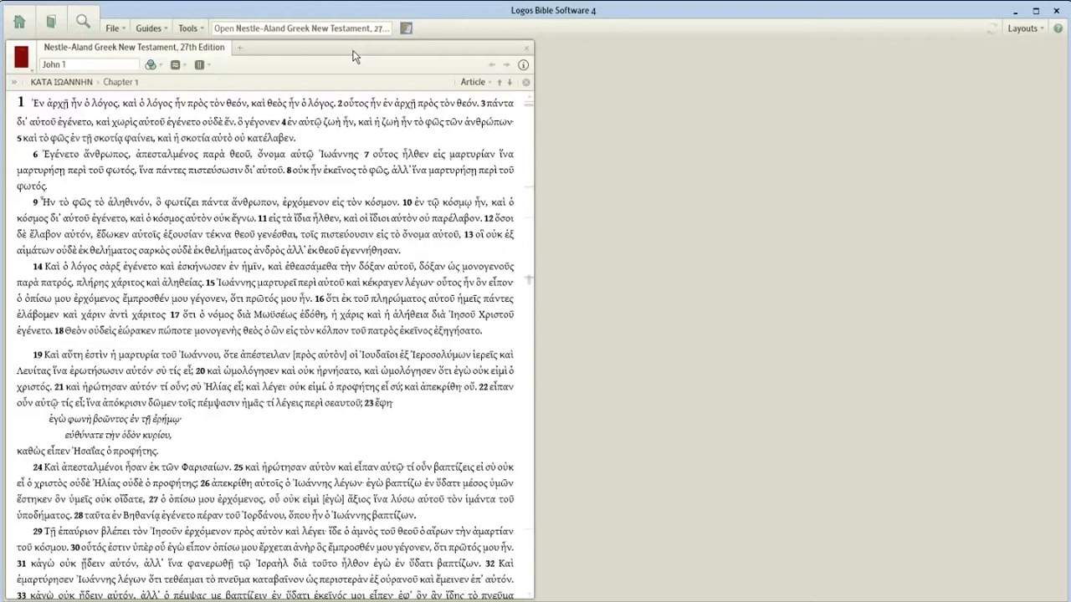
Move the Greek New Testament from John 1 to Matthew 1:18.
left_click(72, 64)
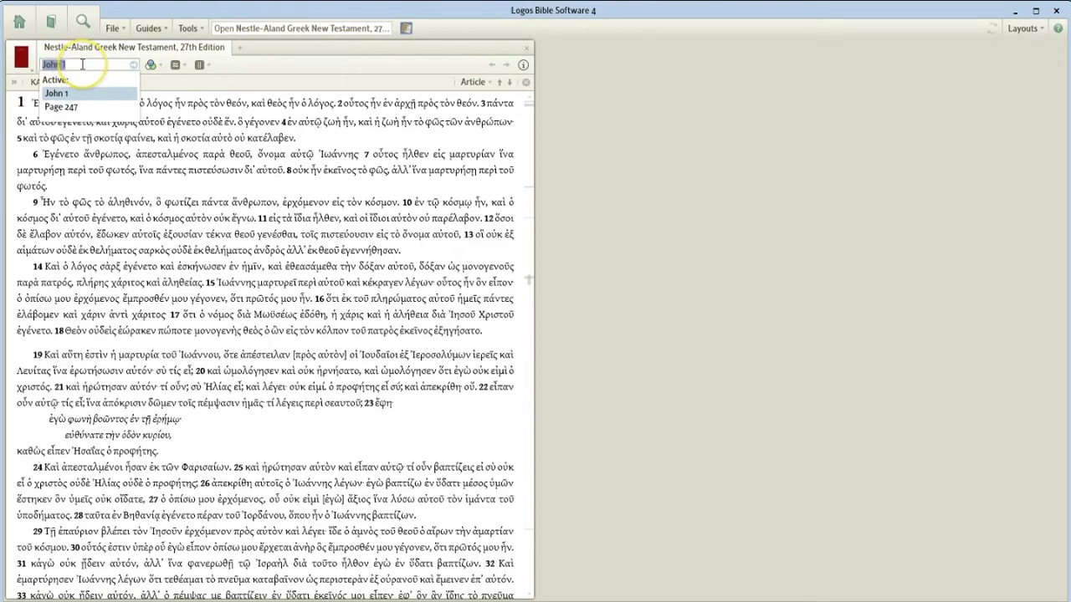
type("jn")
type("t1")
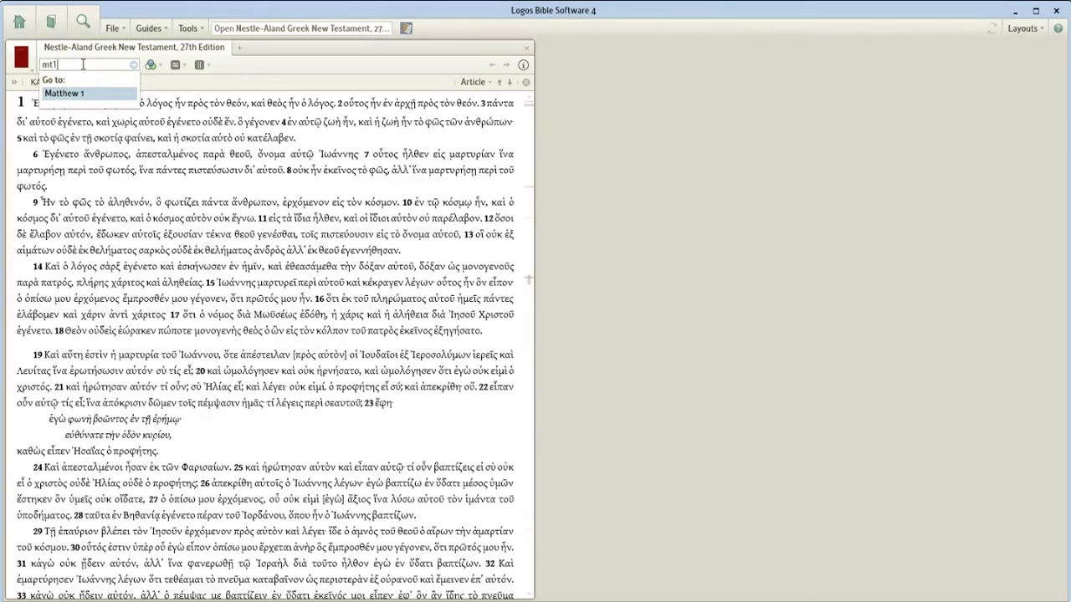
type("8")
left_click(134, 68)
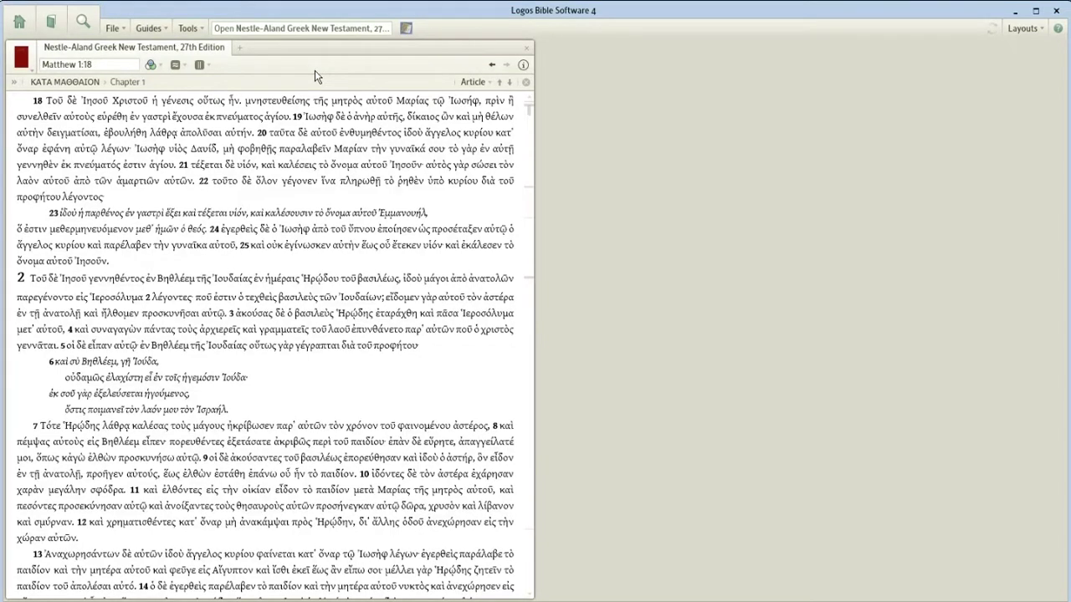
Open The New International Version (1984) in a second panel beside the Greek text.
left_click(311, 24)
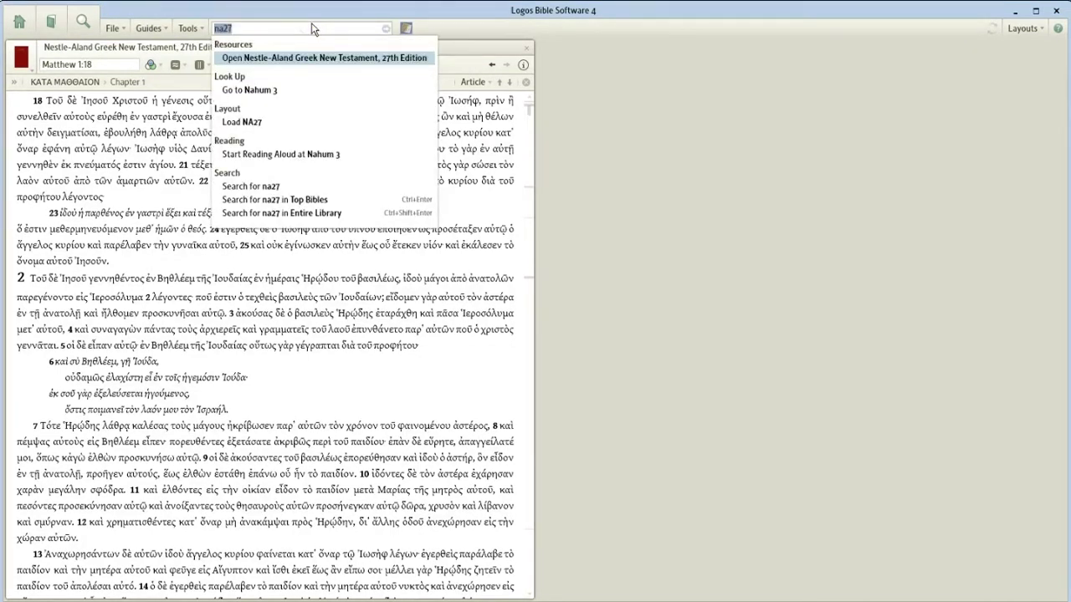
type("niv")
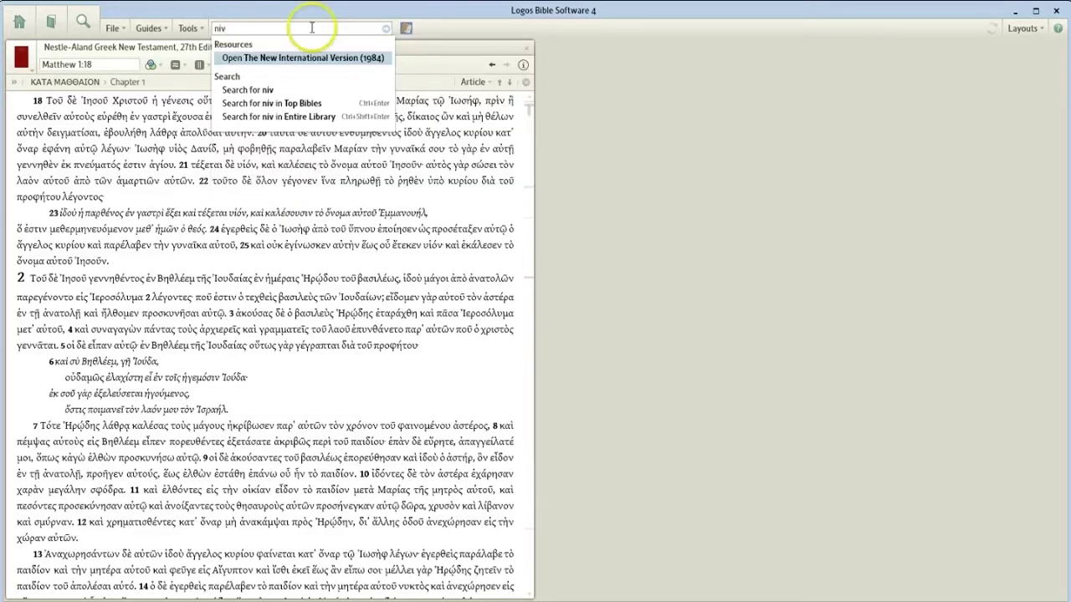
left_click(385, 29)
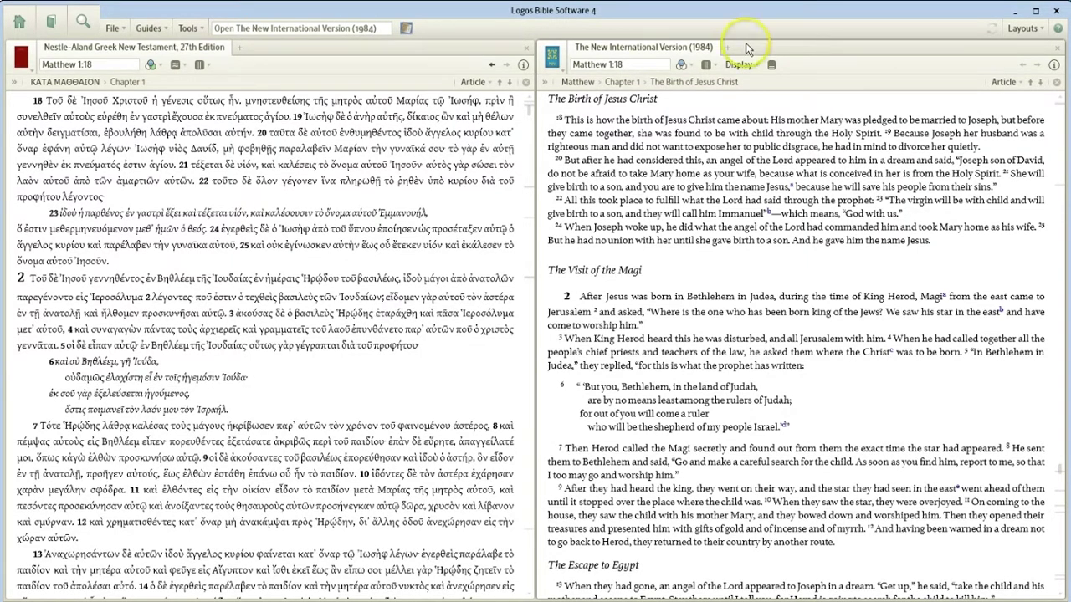
left_click(330, 29)
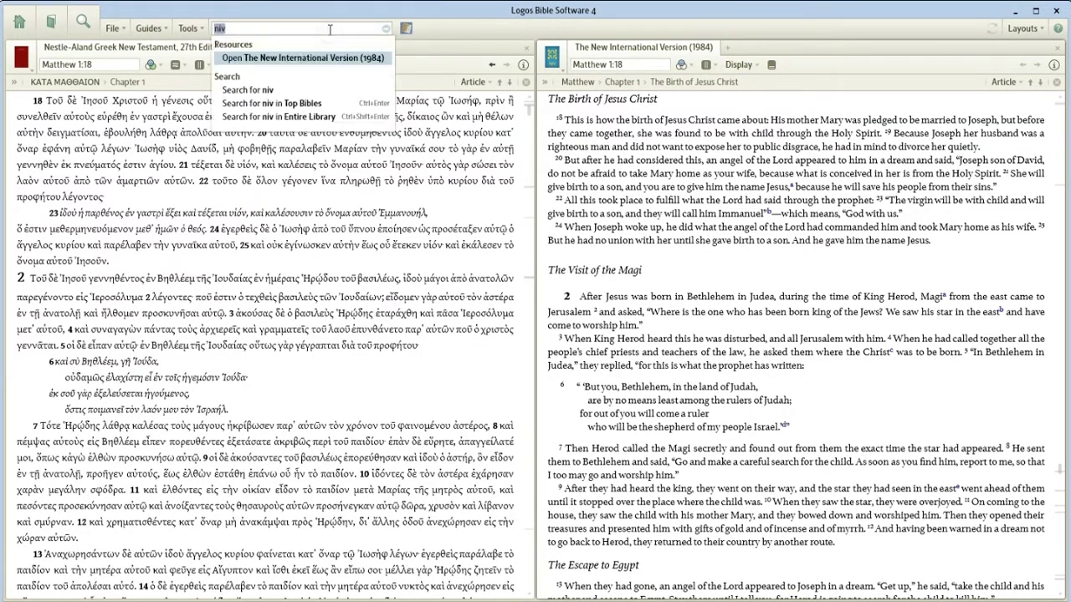
Open The NET Bible at Matthew 1:18 as a tab beside the Greek New Testament.
type("net")
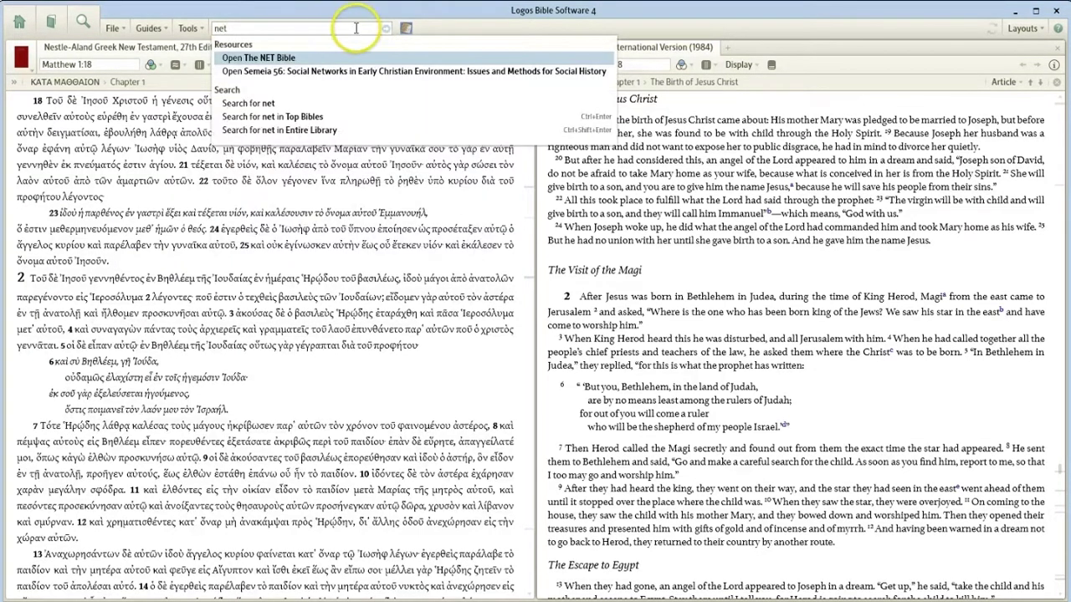
left_click(405, 28)
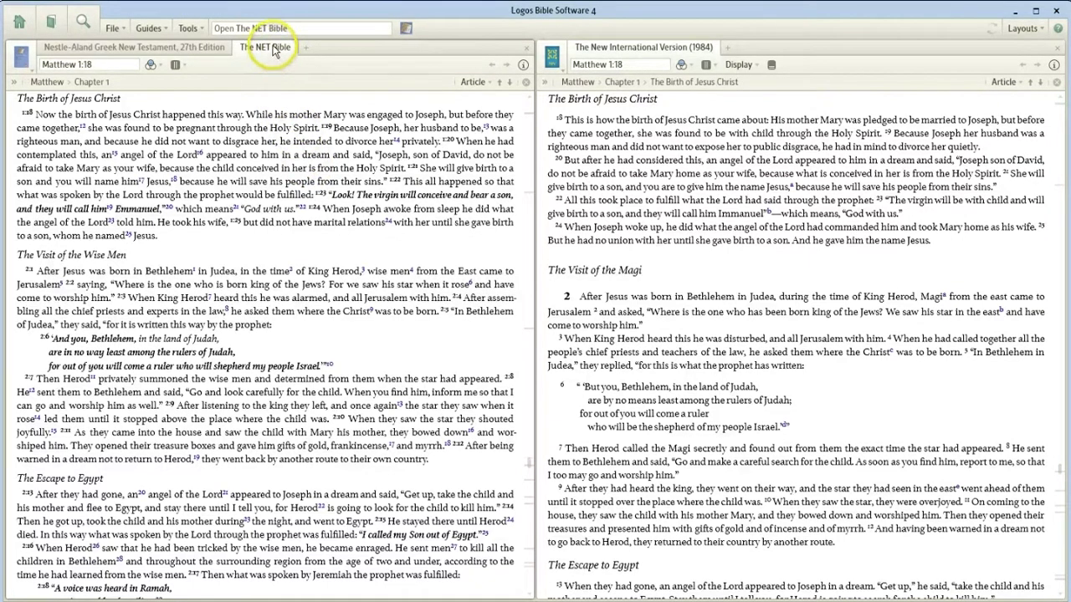
mouse_move(275, 50)
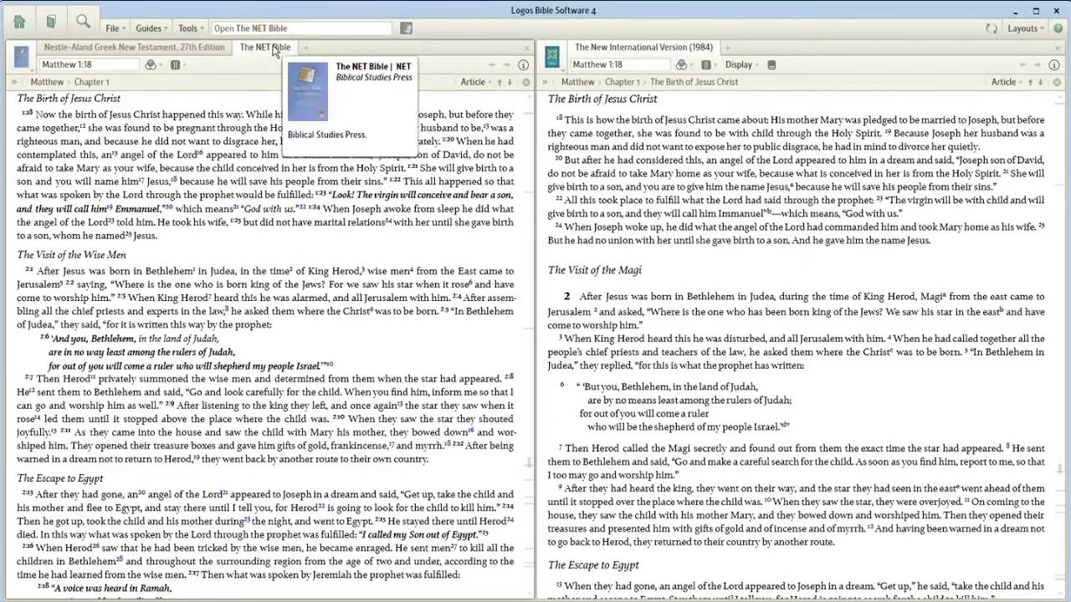
left_click(274, 51)
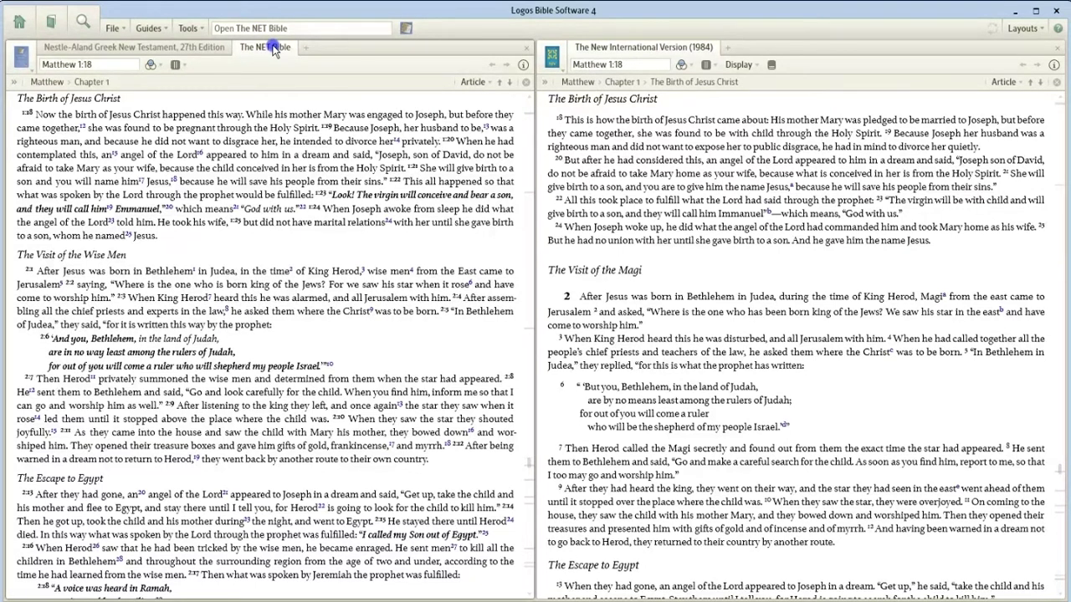
Move The NET Bible into the right panel beside the NIV, closing the duplicate tab.
left_click_drag(274, 50, 762, 326)
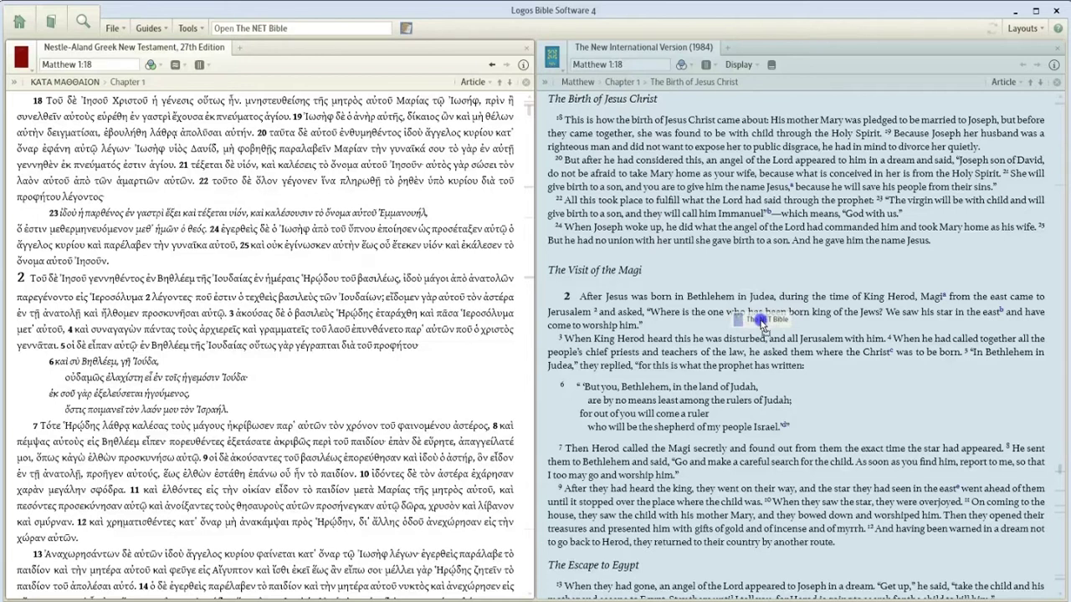
left_click_drag(763, 326, 764, 327)
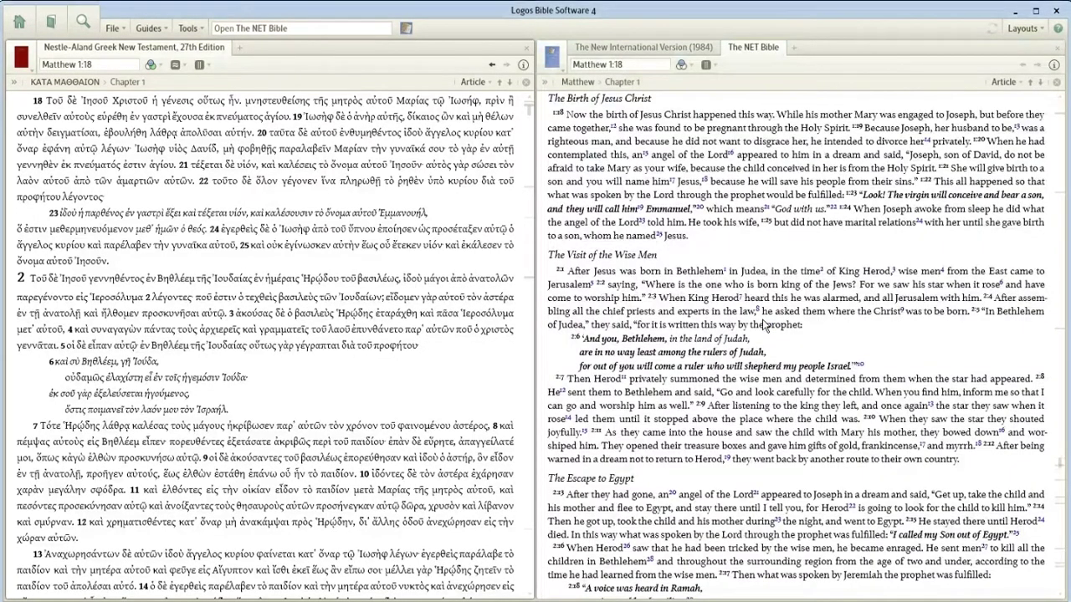
left_click(794, 52)
mouse_move(935, 102)
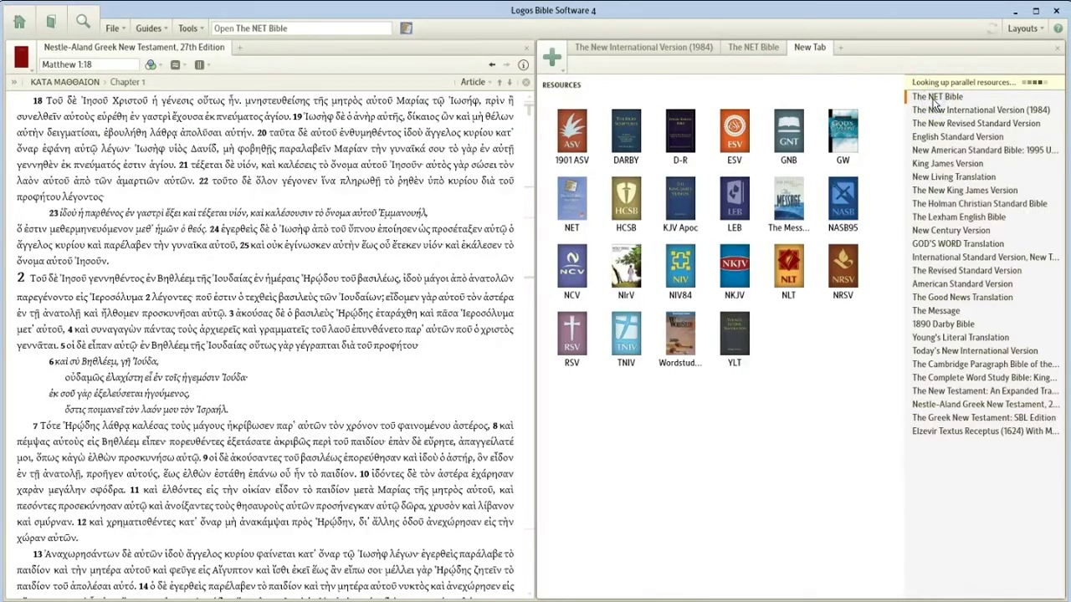
left_click(934, 101)
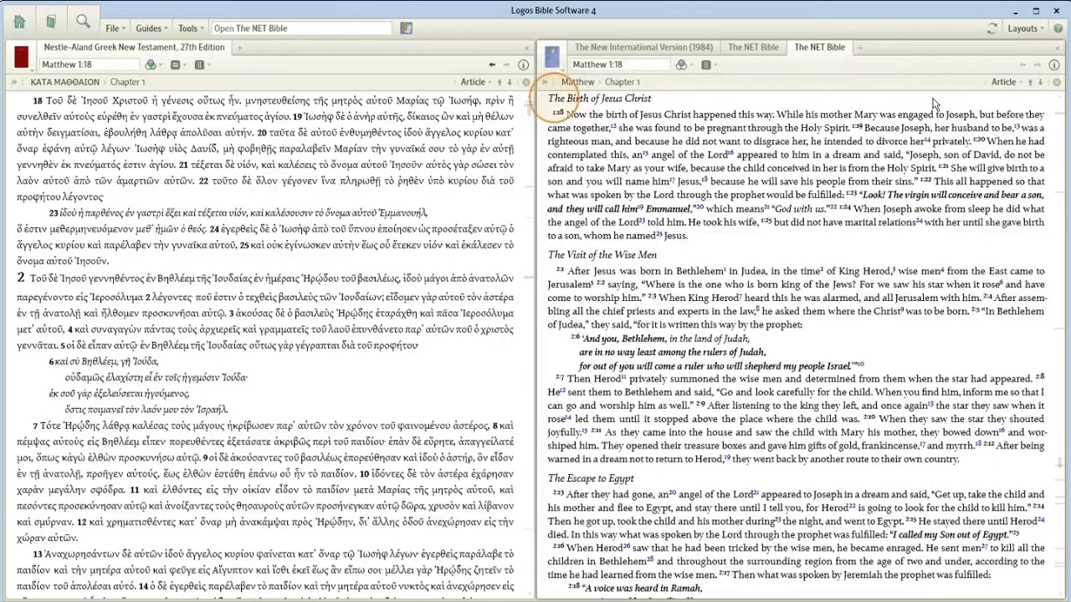
left_click(1055, 49)
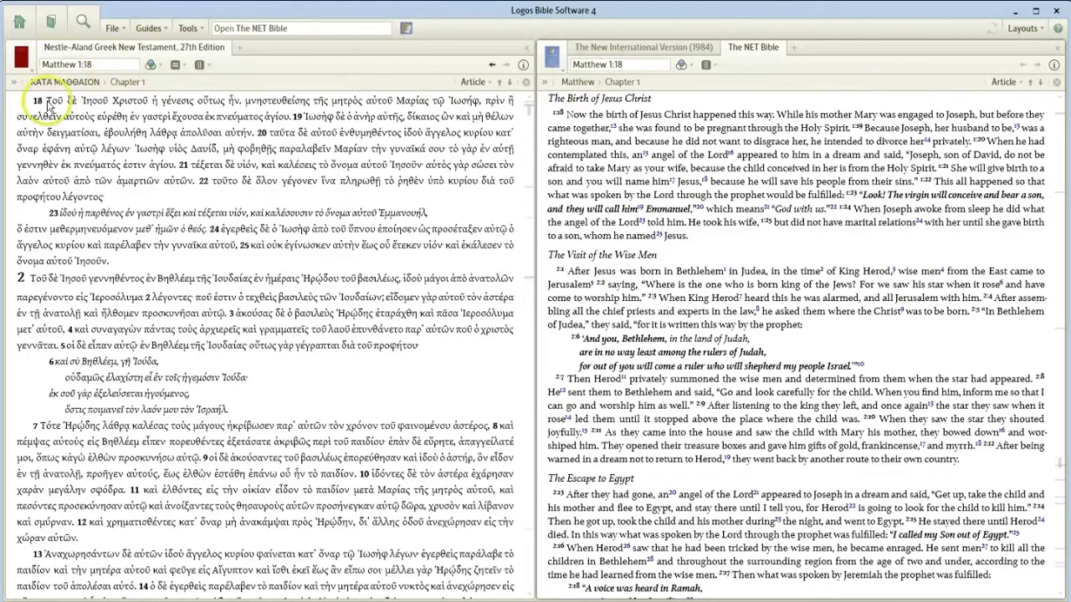
mouse_move(50, 113)
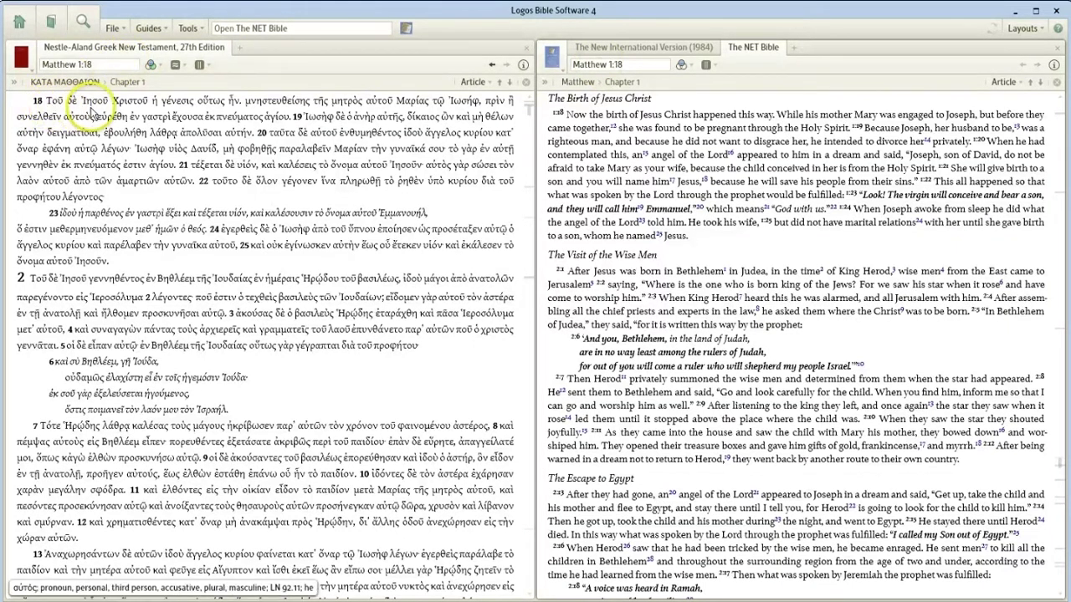
mouse_move(153, 113)
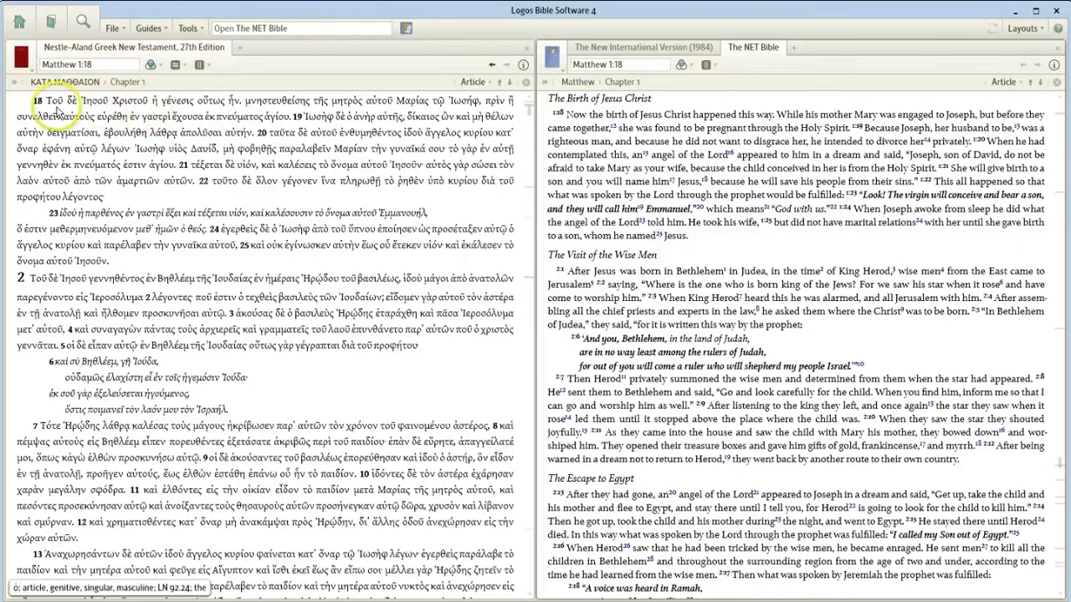
mouse_move(102, 117)
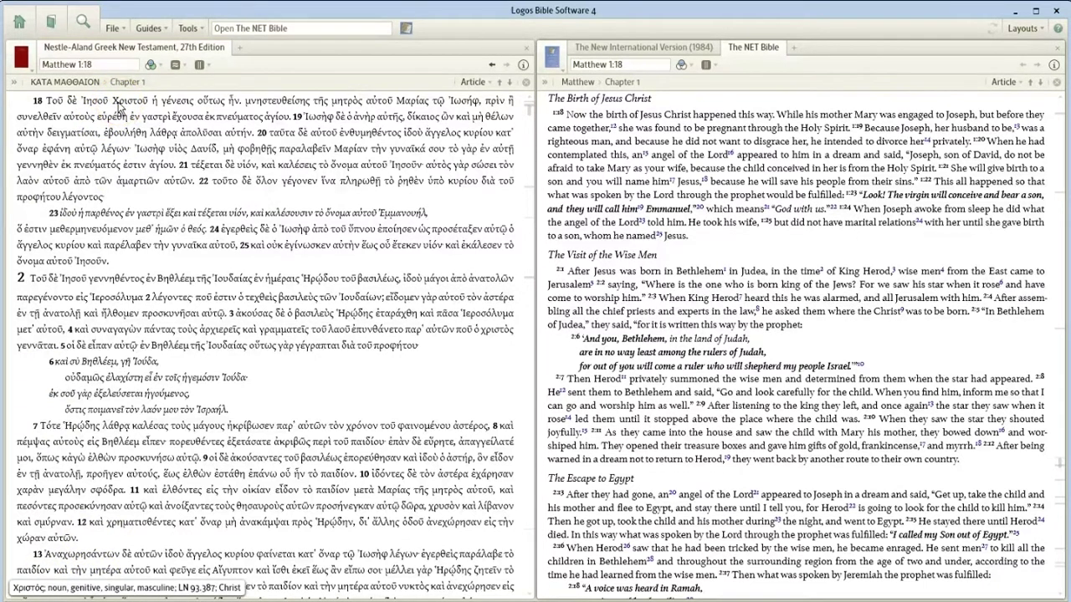
left_click(97, 107)
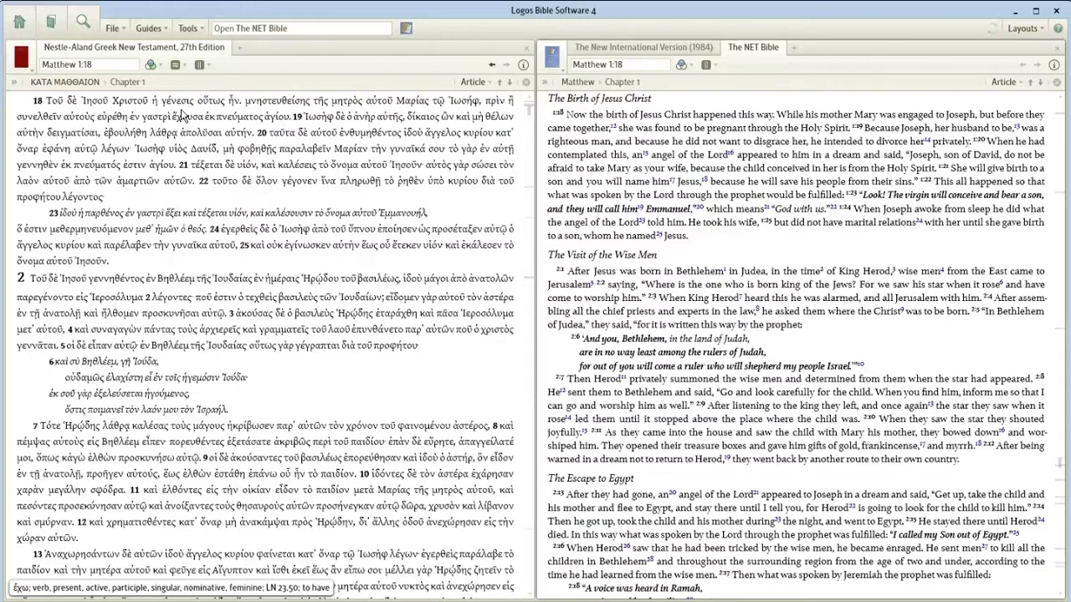
left_click(289, 28)
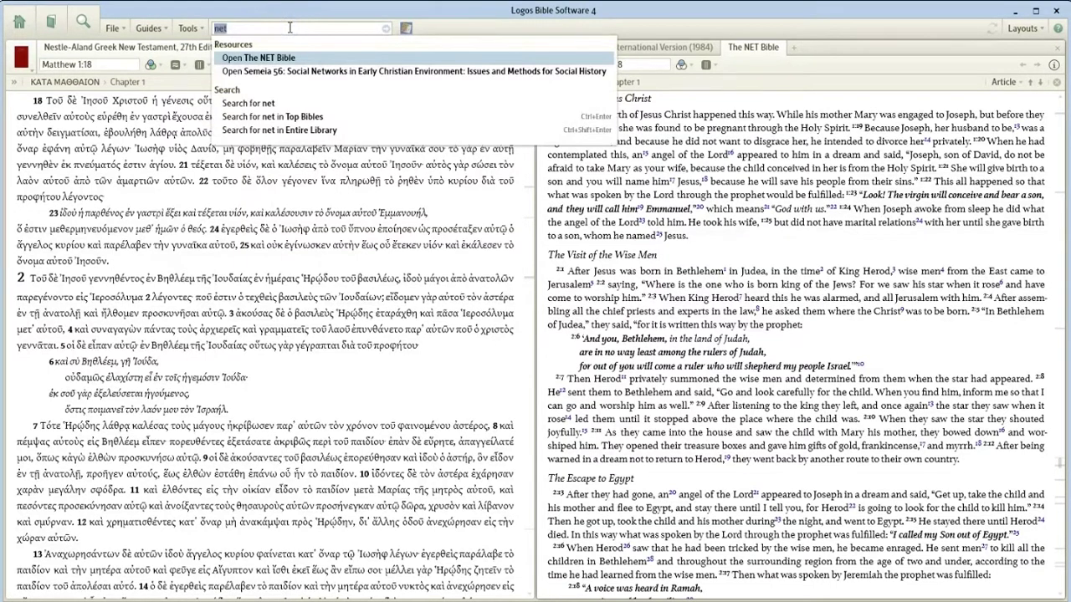
Open the Septuagint with Logos Morphology at Genesis 1:1 using the lx command.
type("lx")
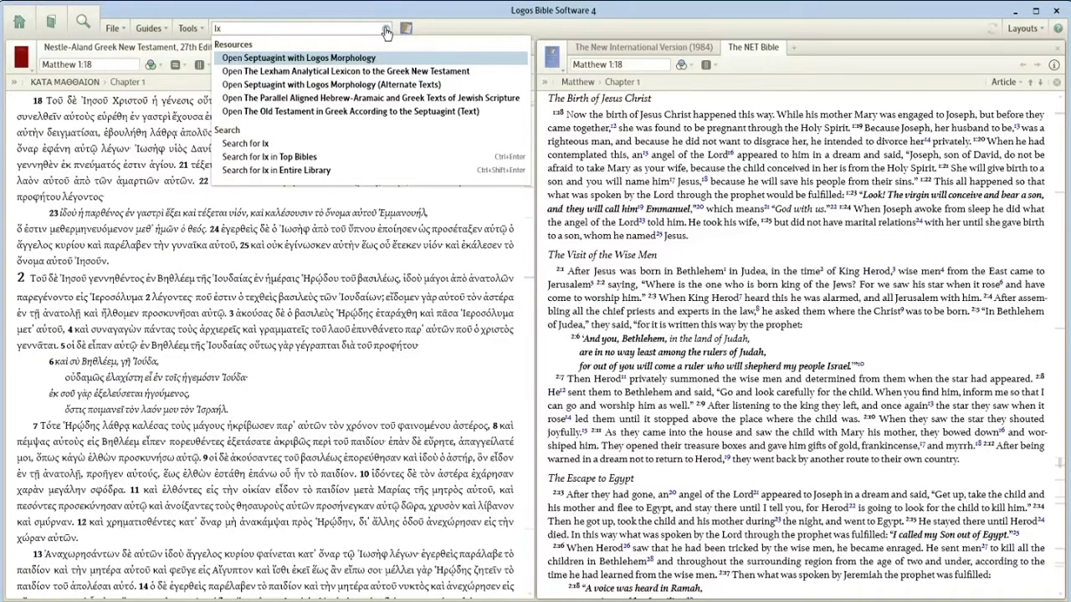
key("Return")
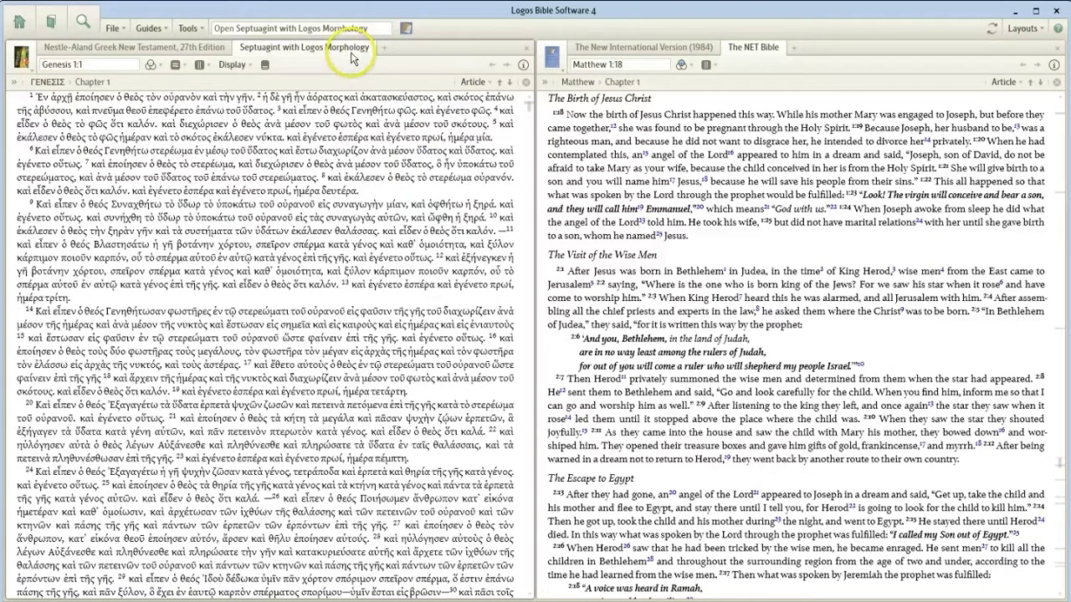
mouse_move(351, 52)
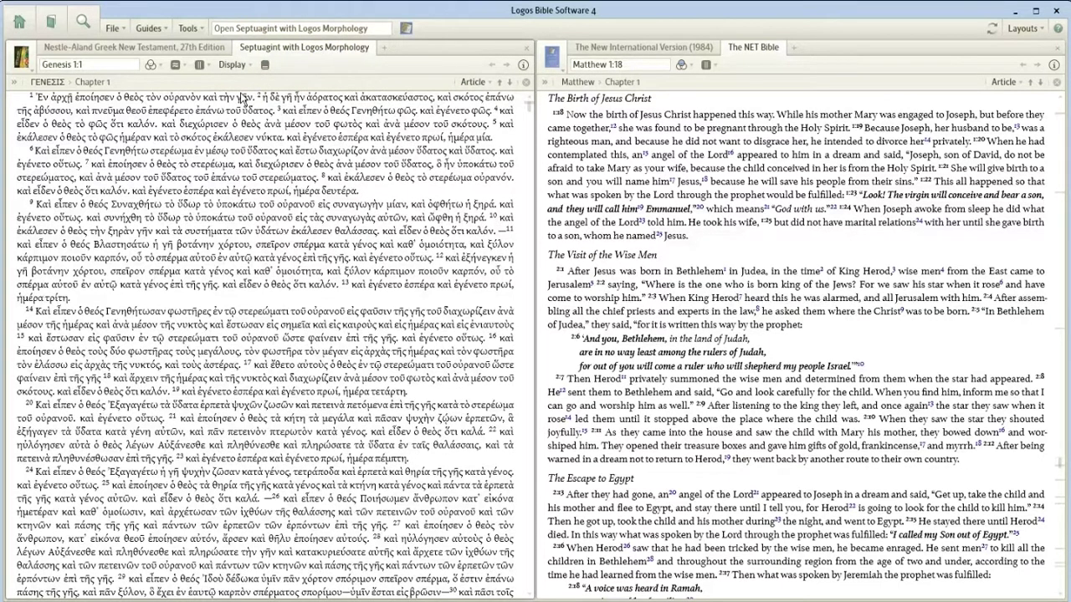
mouse_move(292, 178)
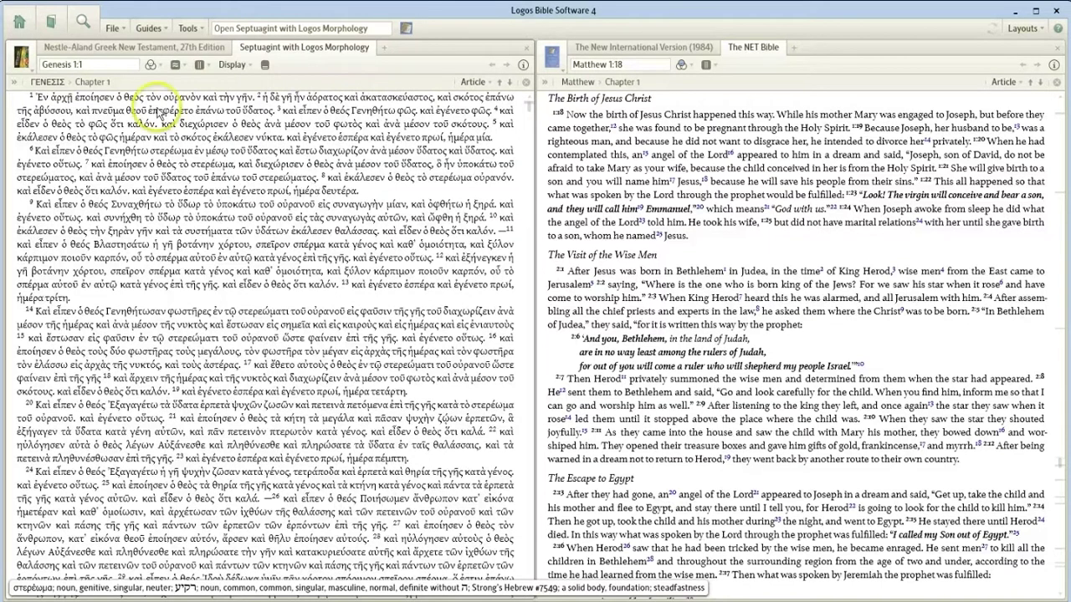
left_click(98, 65)
Go to Genesis 1:1 and scroll up to the ΓΕΝΕΣΙΣ title and Chapter 1 heading.
type("gn")
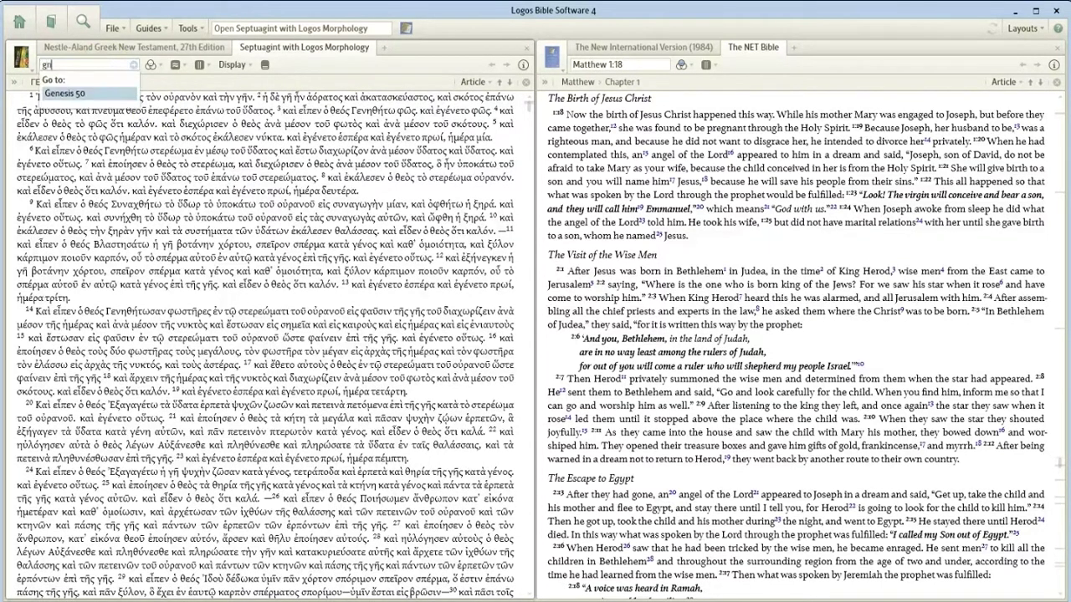
type("1 1")
key("Return")
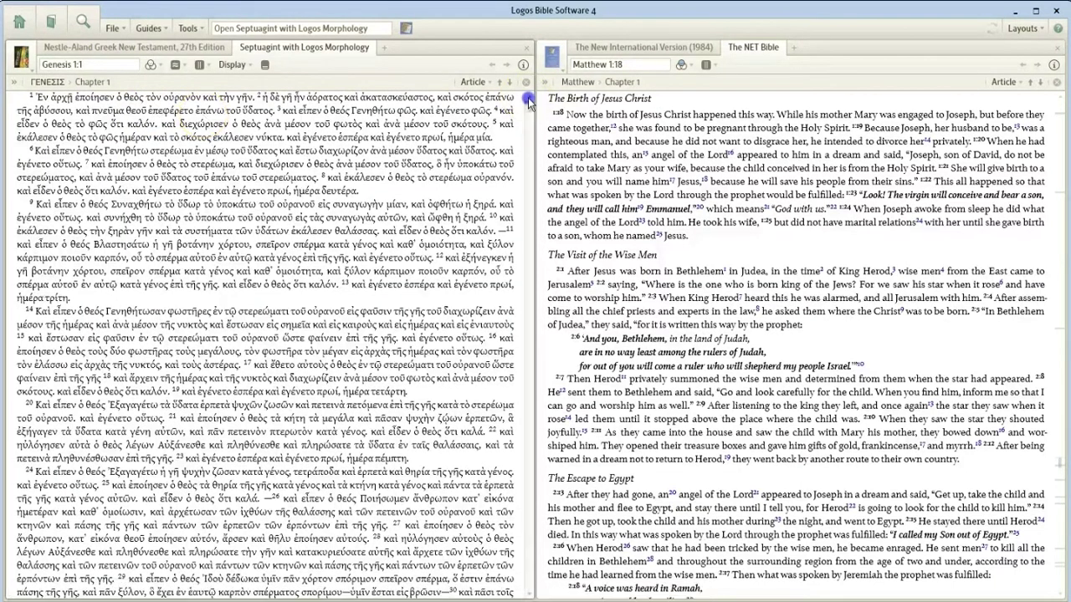
scroll(528, 101, "up", 1)
scroll(528, 100, "up", 1)
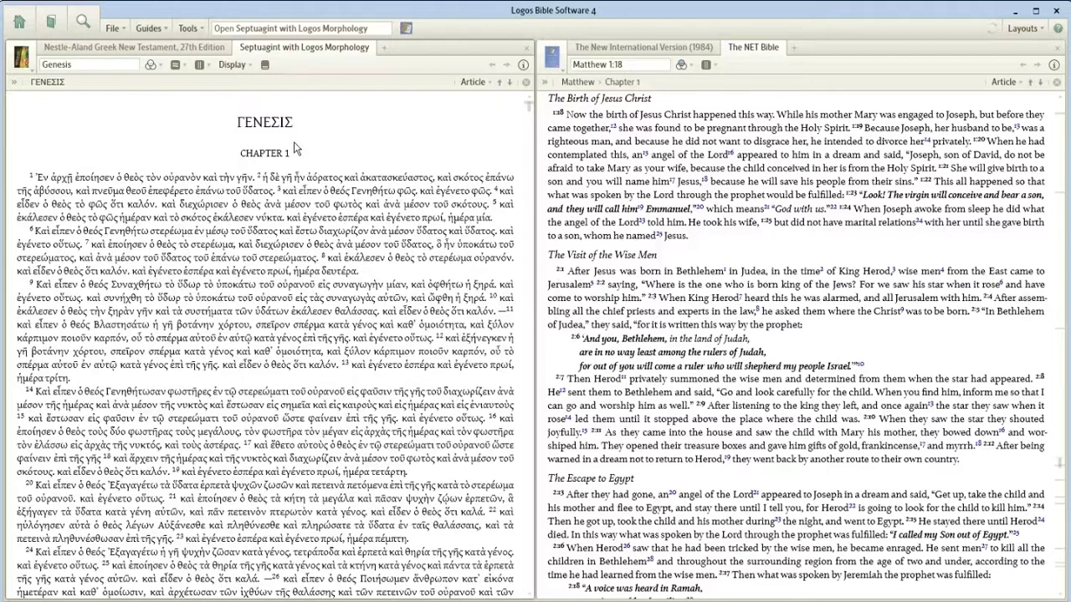
Go to Genesis 2:4 in the Septuagint and check the parsing of γενέσεως.
left_click(76, 68)
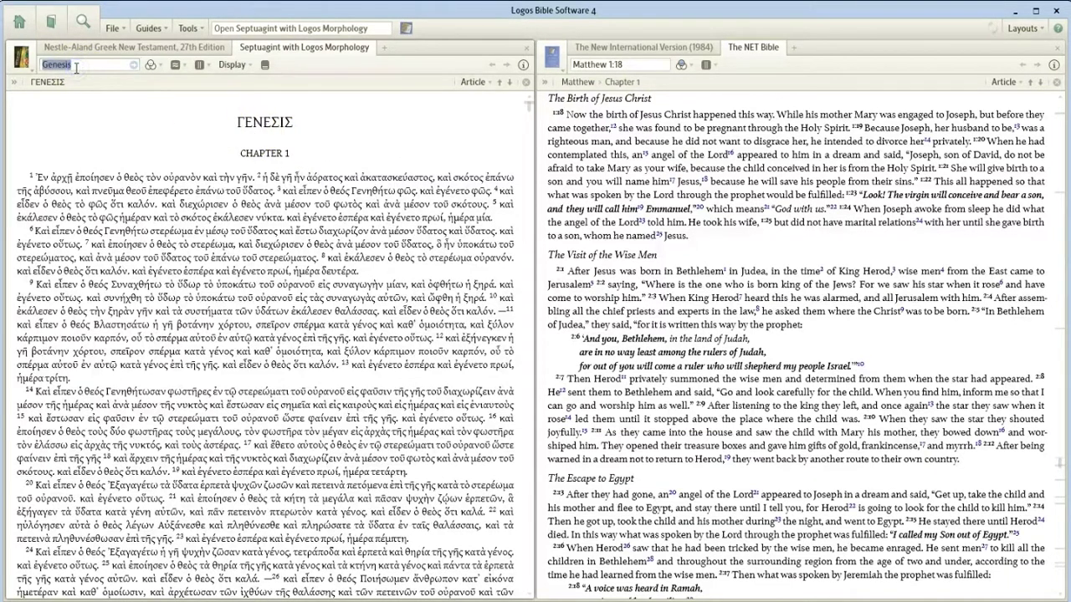
type("gn")
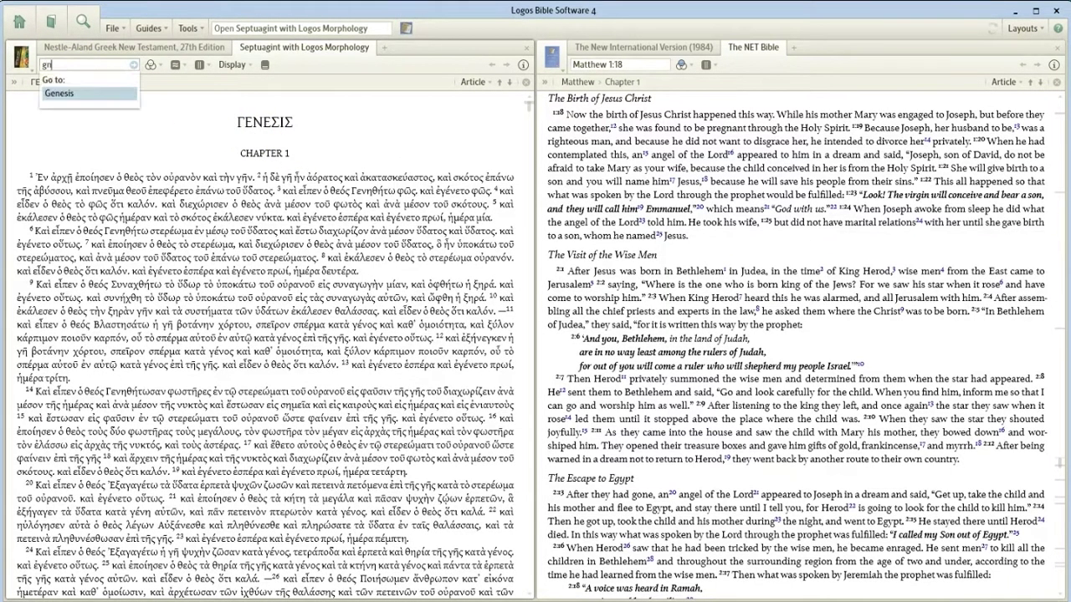
type("2 4")
key("Return")
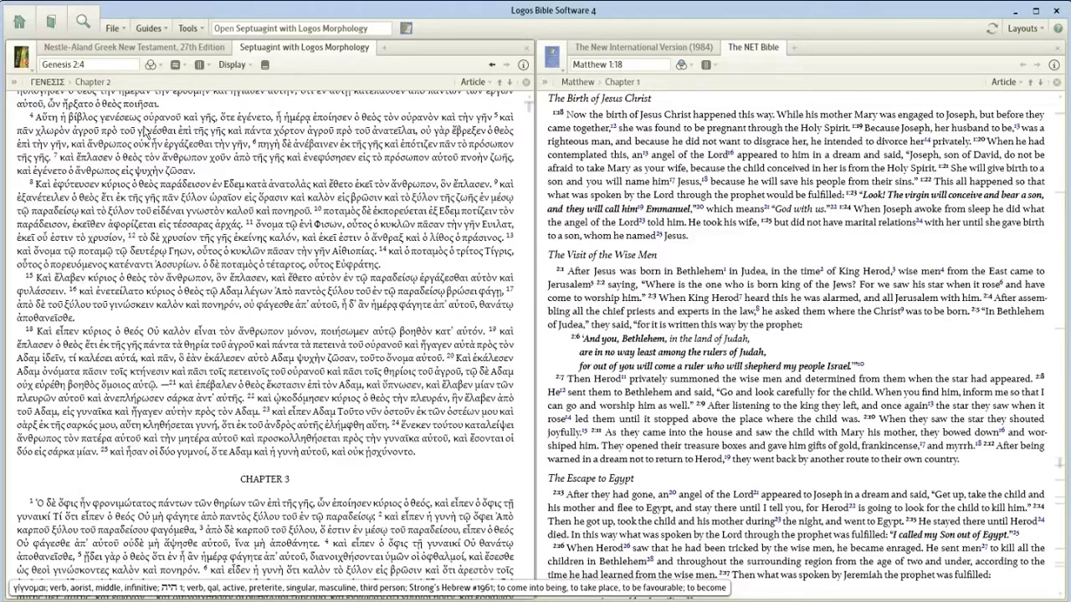
left_click(142, 131)
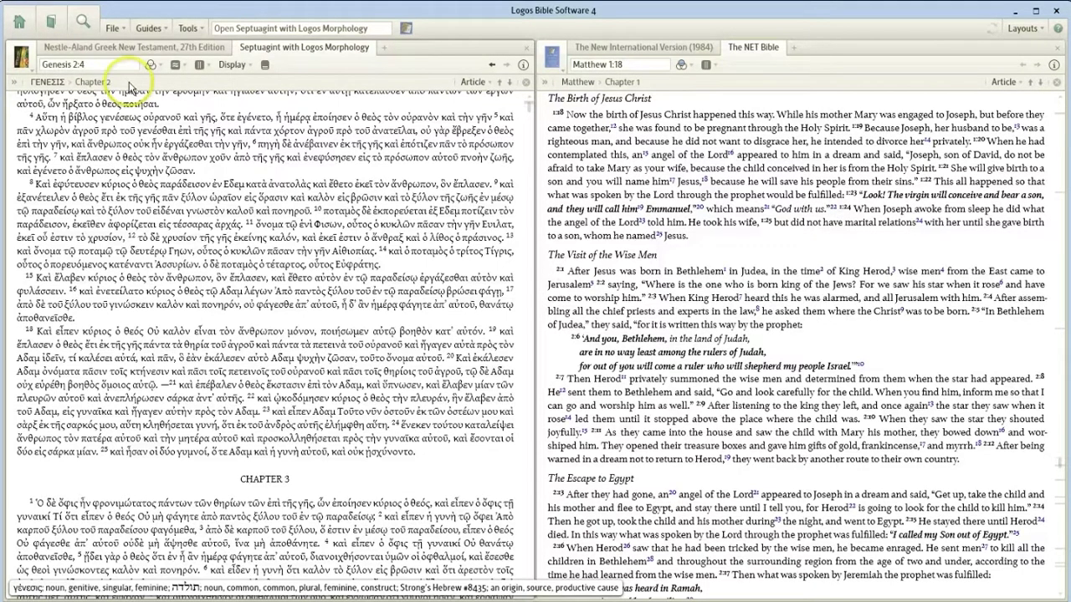
Return to the Nestle-Aland text at Matthew 1:18 and view γένεσις parsed as nominative singular feminine.
left_click(139, 47)
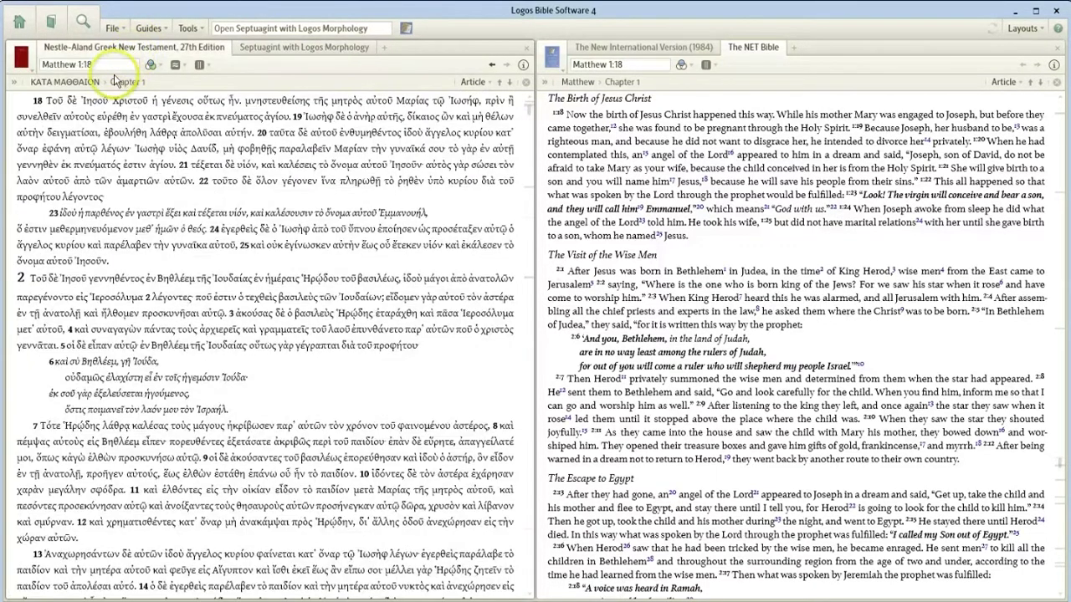
mouse_move(105, 102)
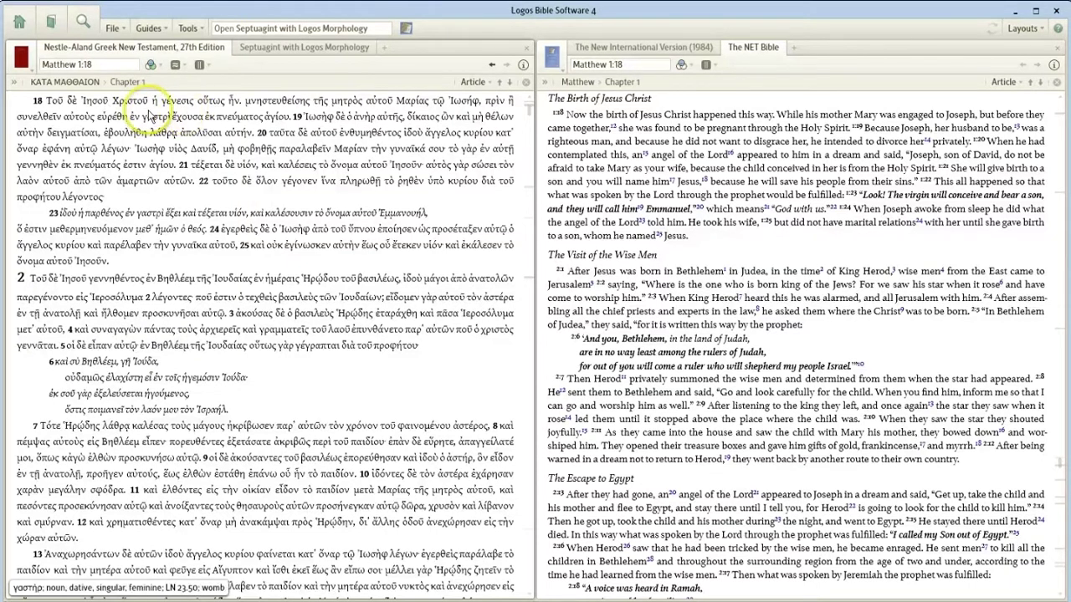
mouse_move(166, 114)
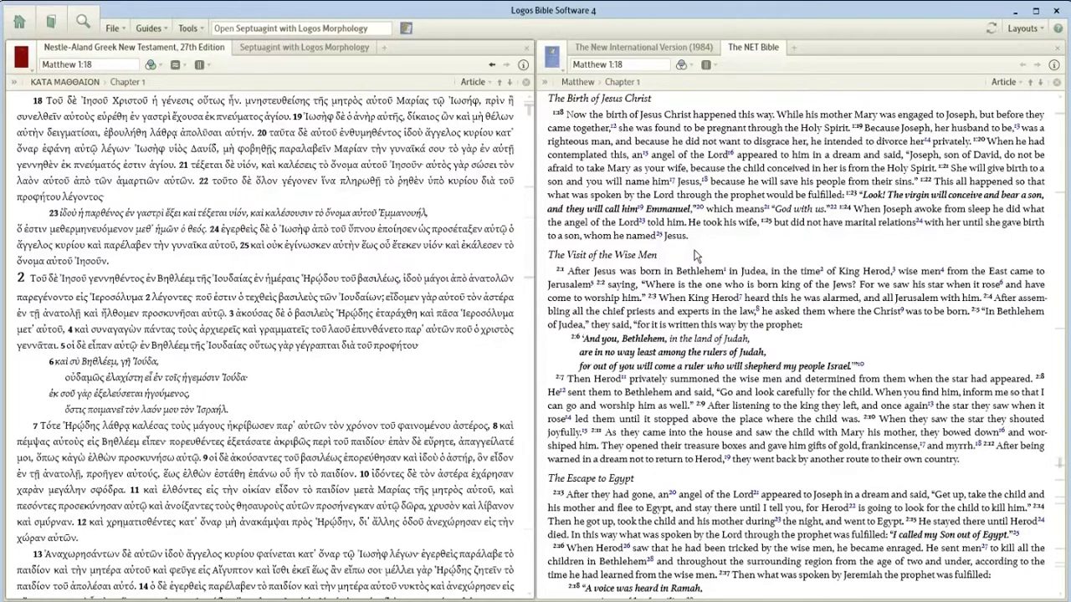
Select γένεσις in Matthew 1:18 and list the lookup actions for its lemma.
left_click(166, 102)
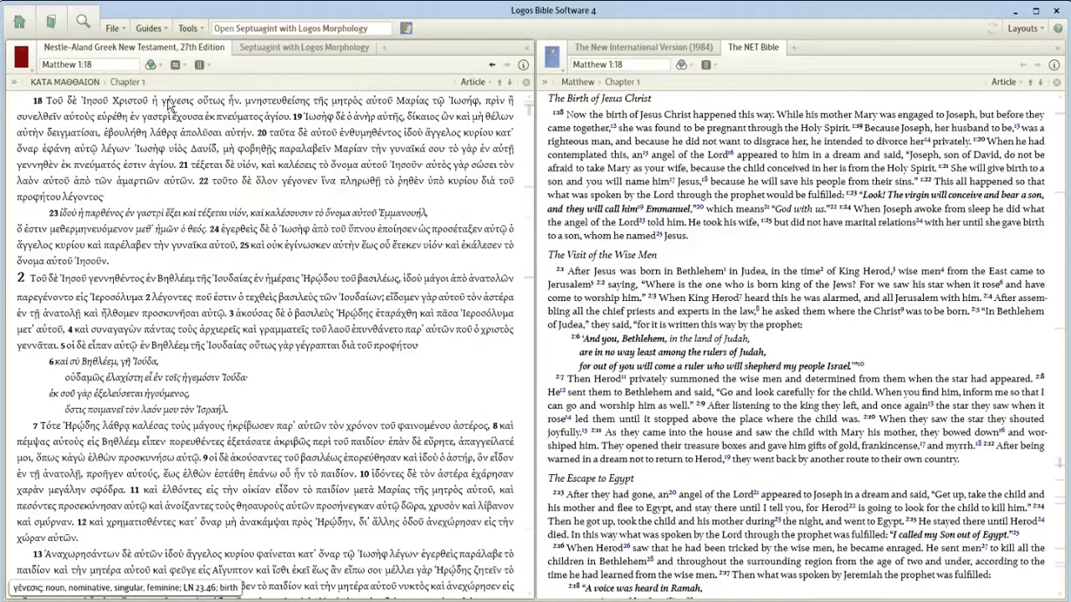
double_click(170, 102)
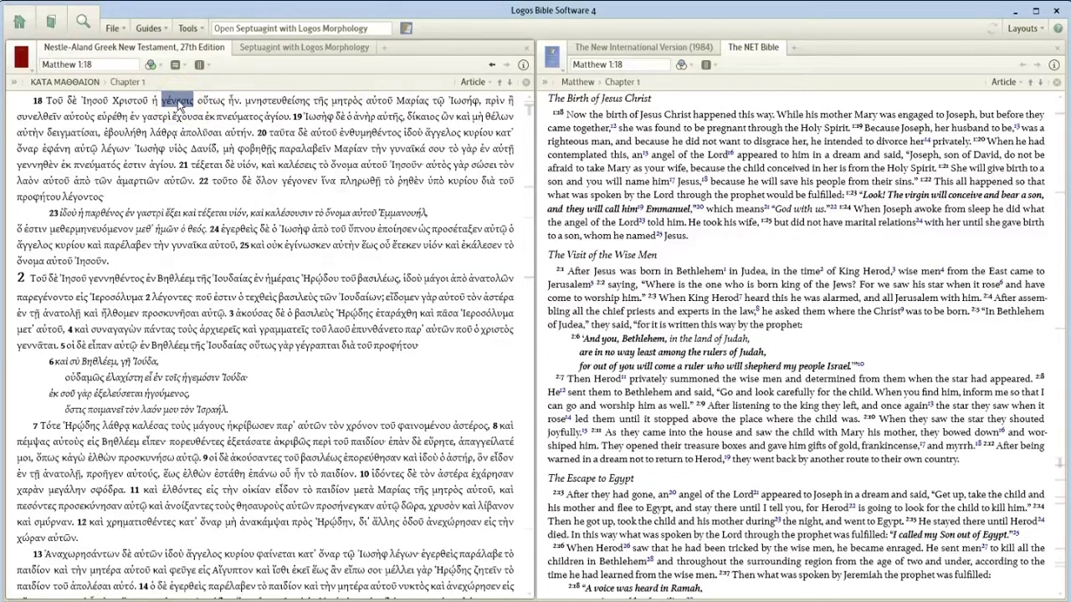
right_click(177, 102)
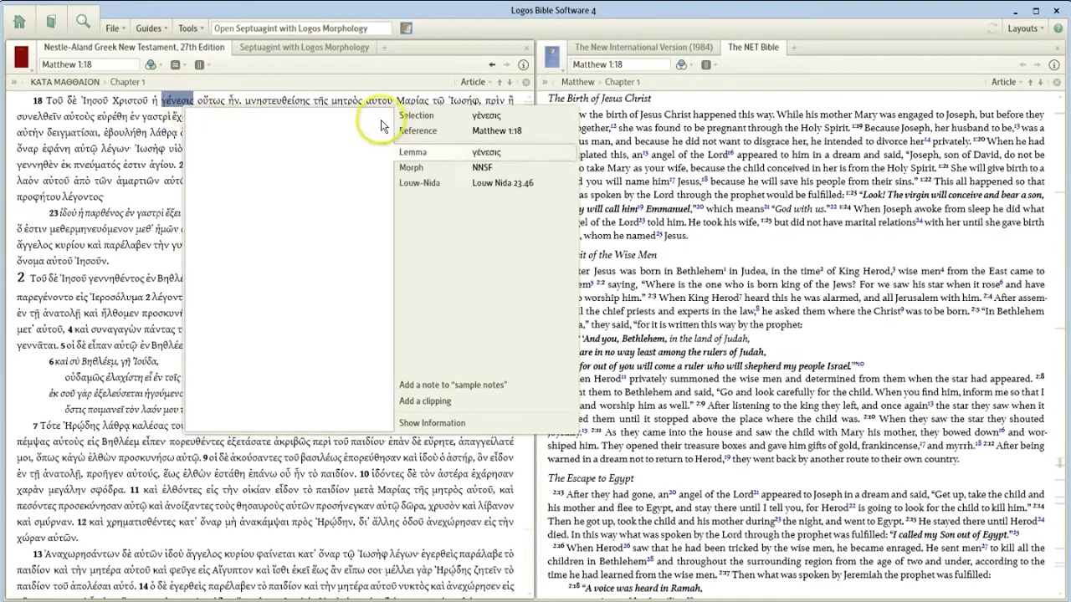
left_click(406, 154)
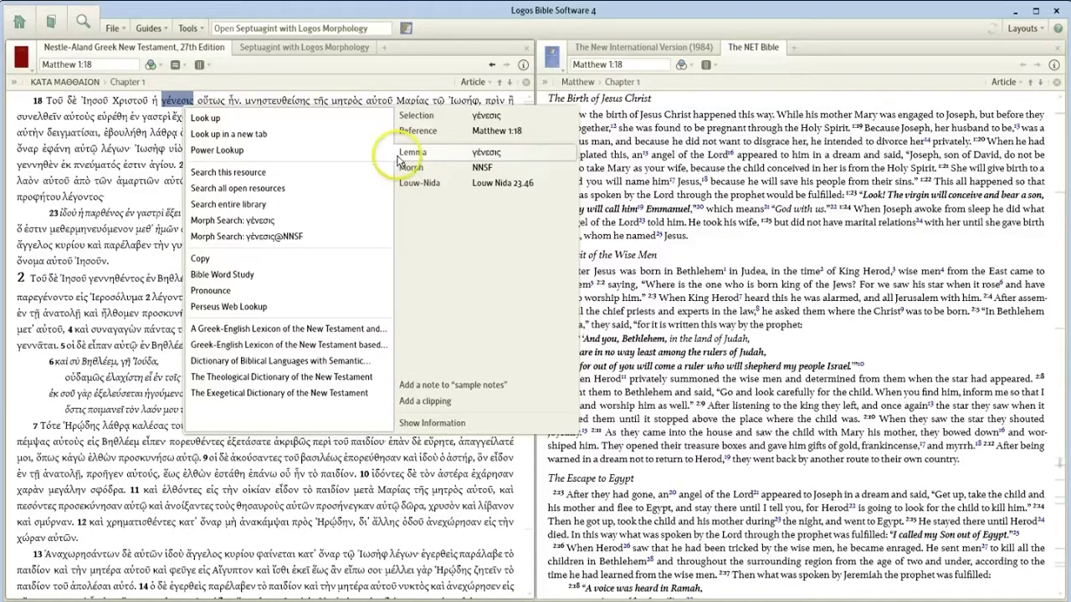
Run the Lemma = γένεσις search on the Nestle-Aland text and open Matthew 1:1 from the 5 results.
left_click(235, 174)
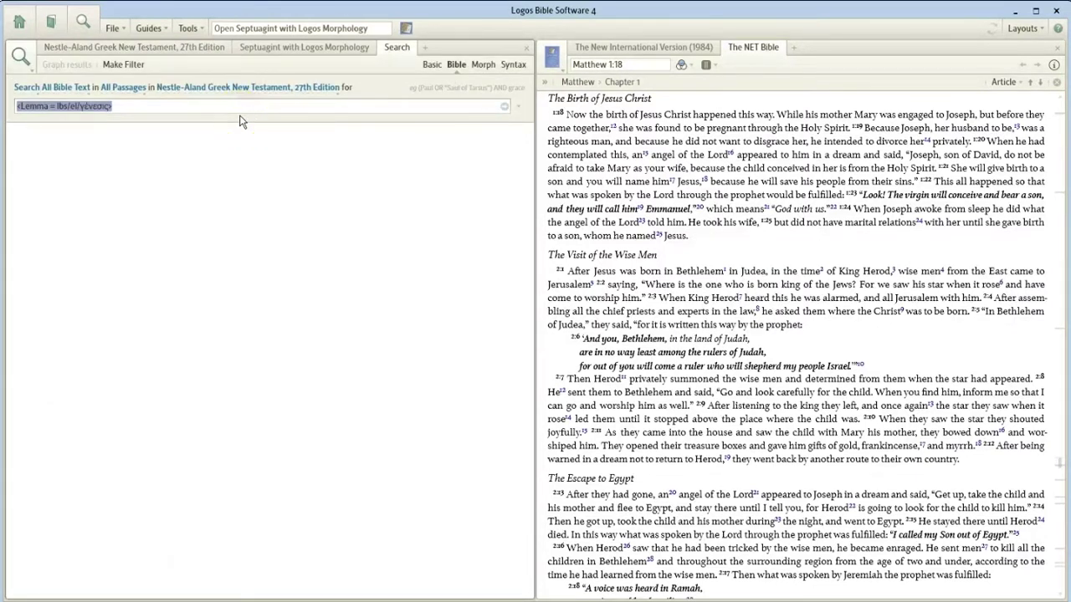
key("Return")
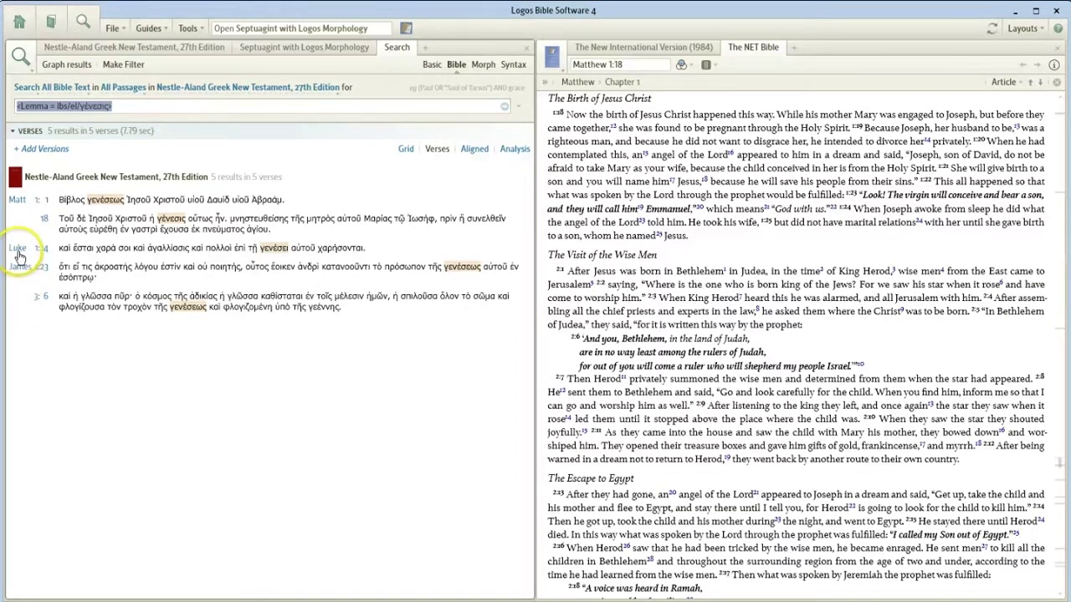
left_click(21, 205)
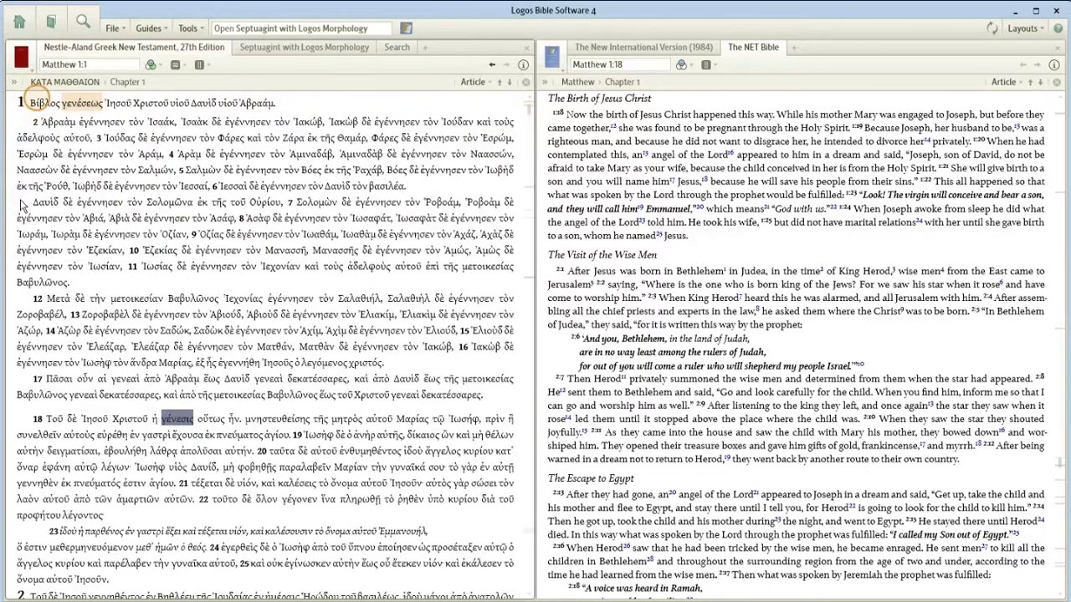
Show Greek Matthew 1:1 from the results, then close the γένεσις search results tab.
left_click(100, 127)
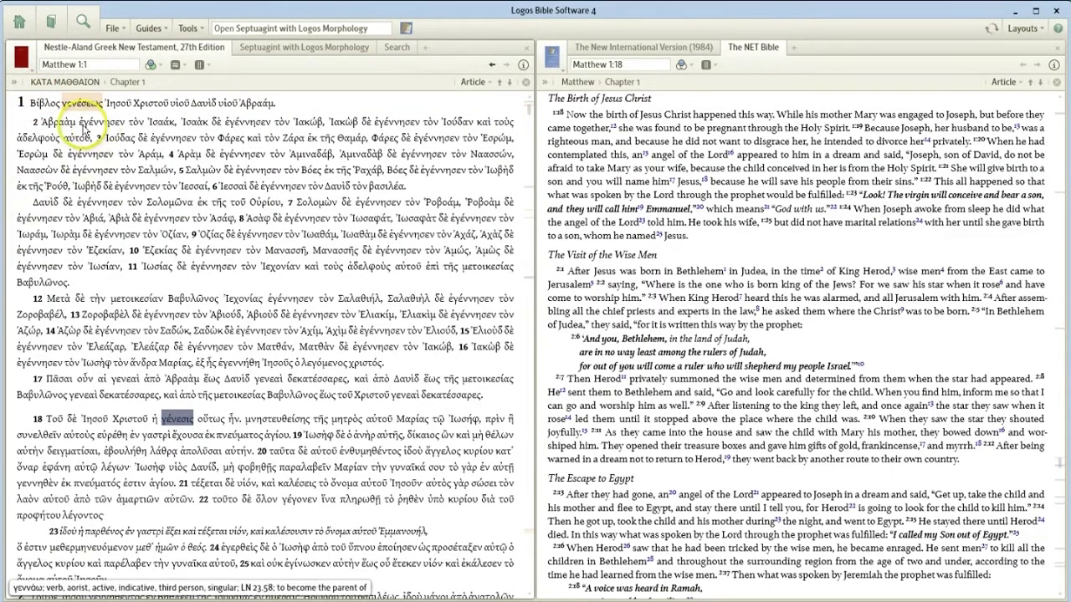
left_click(396, 48)
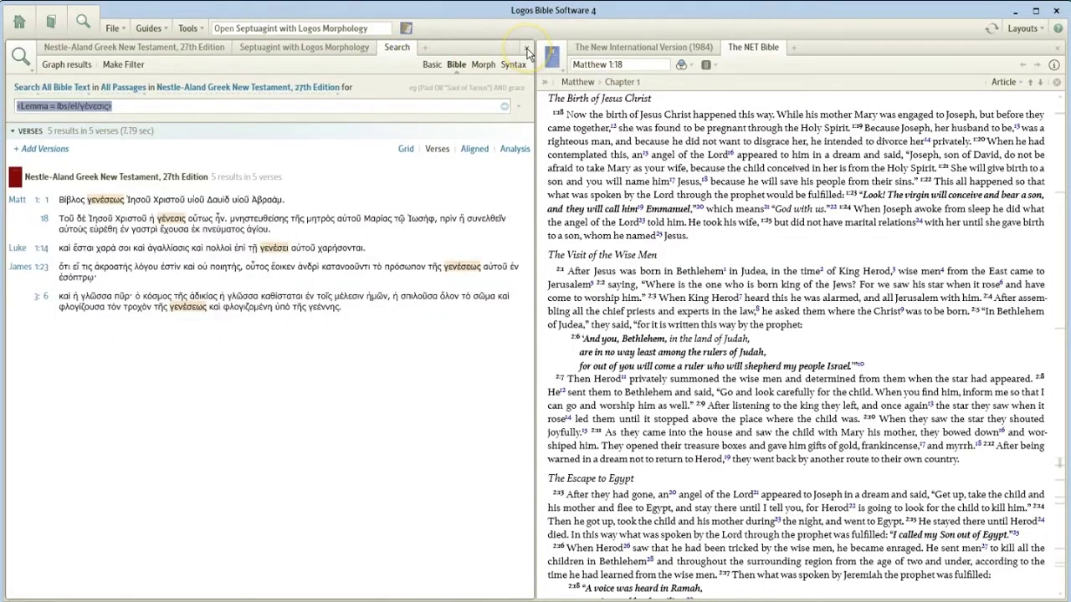
left_click(527, 51)
left_click(526, 51)
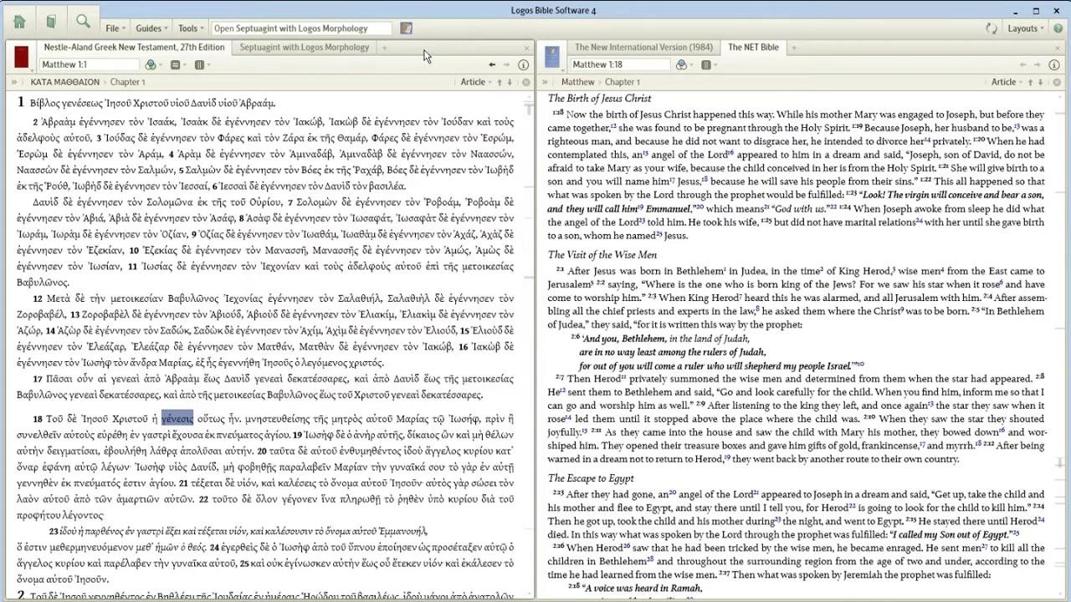
left_click(104, 64)
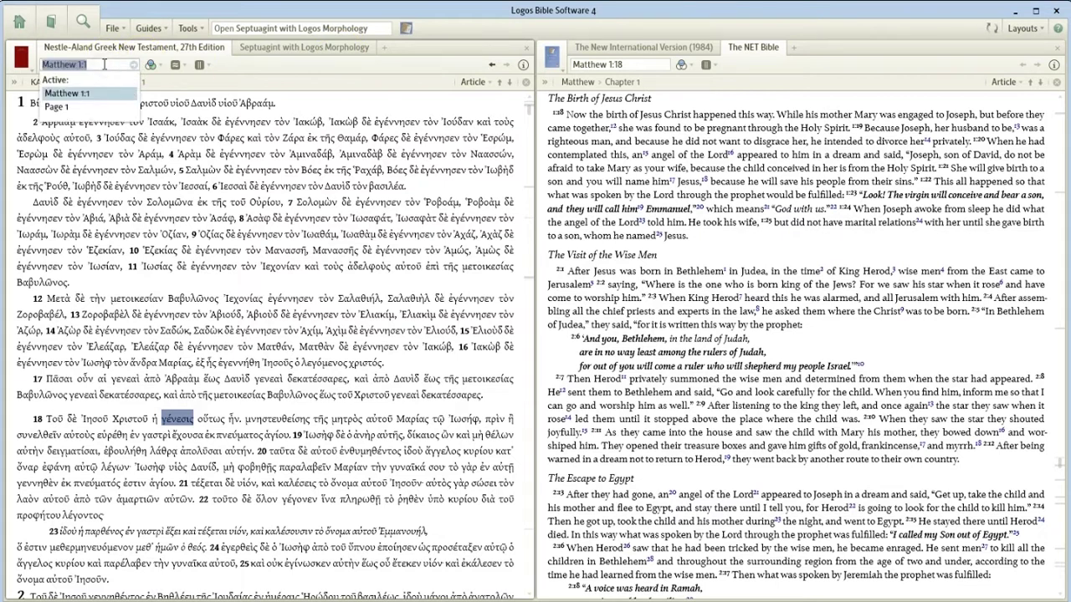
left_click(104, 64)
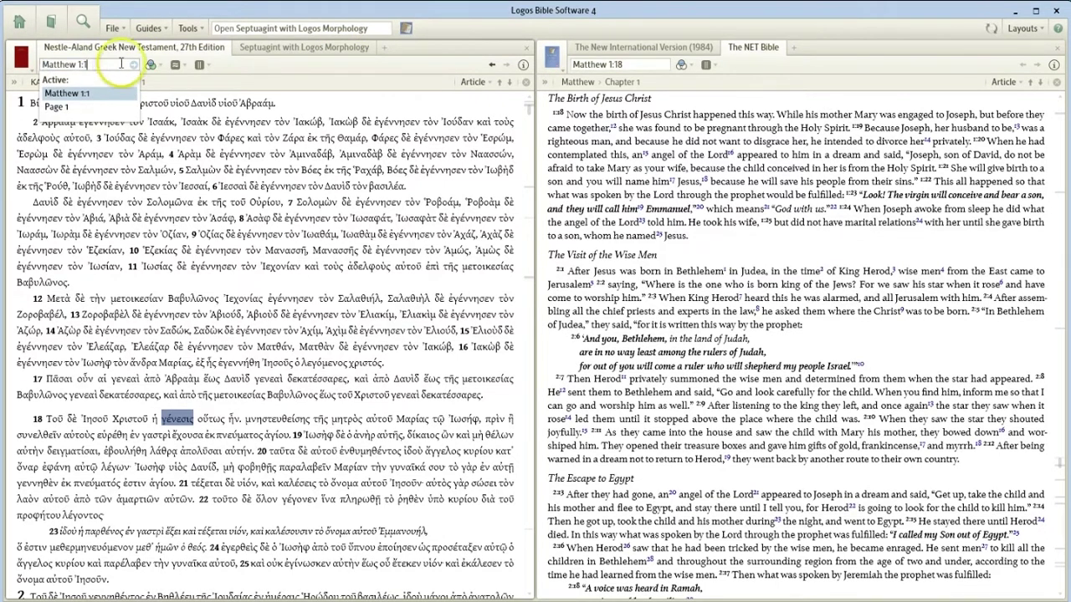
left_click(374, 128)
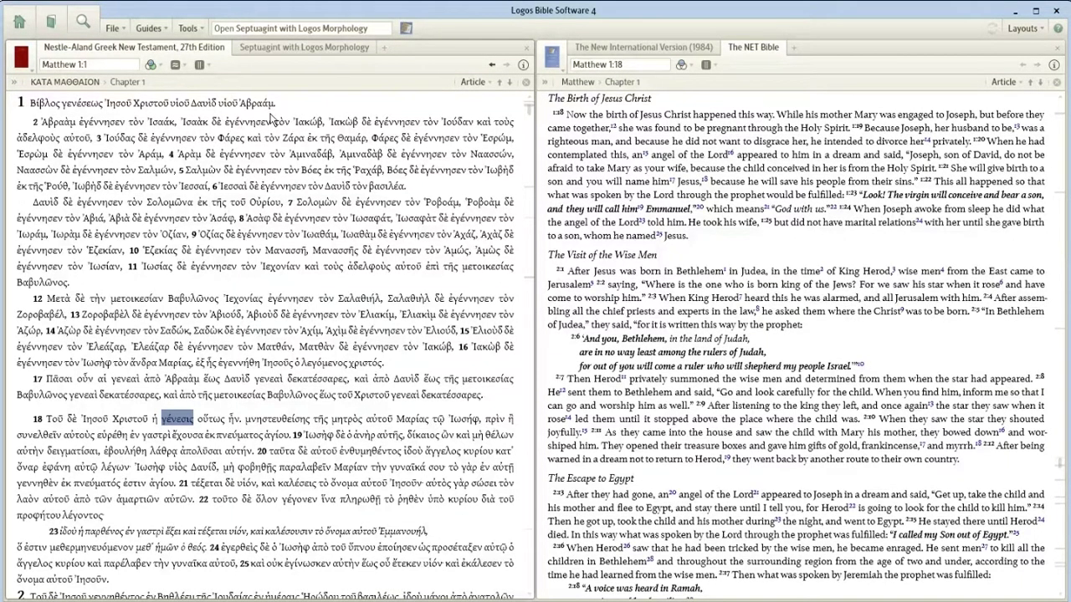
left_click(285, 49)
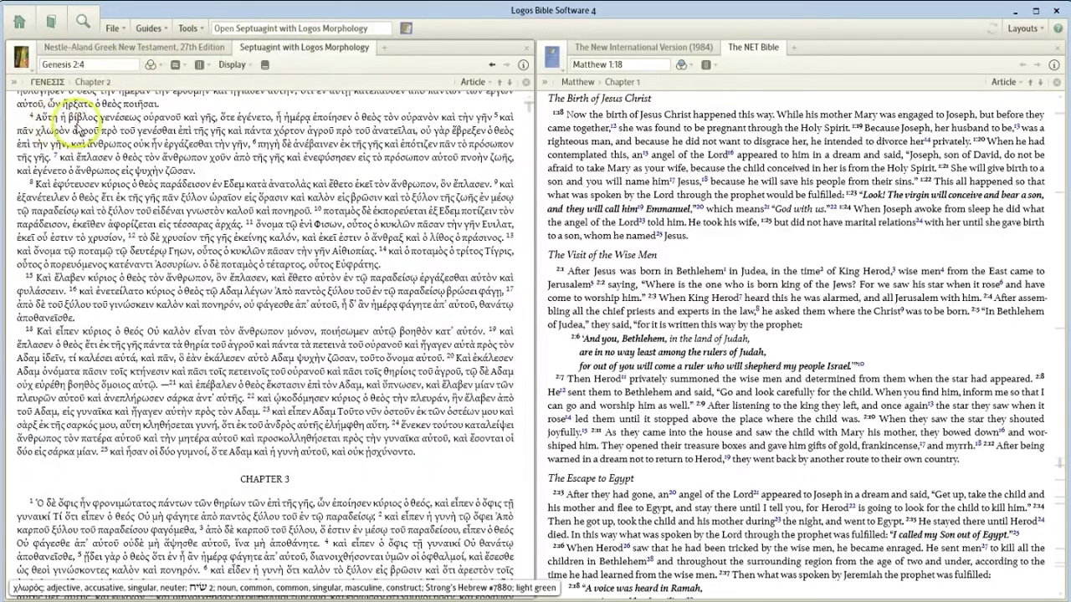
Jump the Septuagint to Genesis 5:1 by entering 'gn5 1' as its reference.
mouse_move(104, 130)
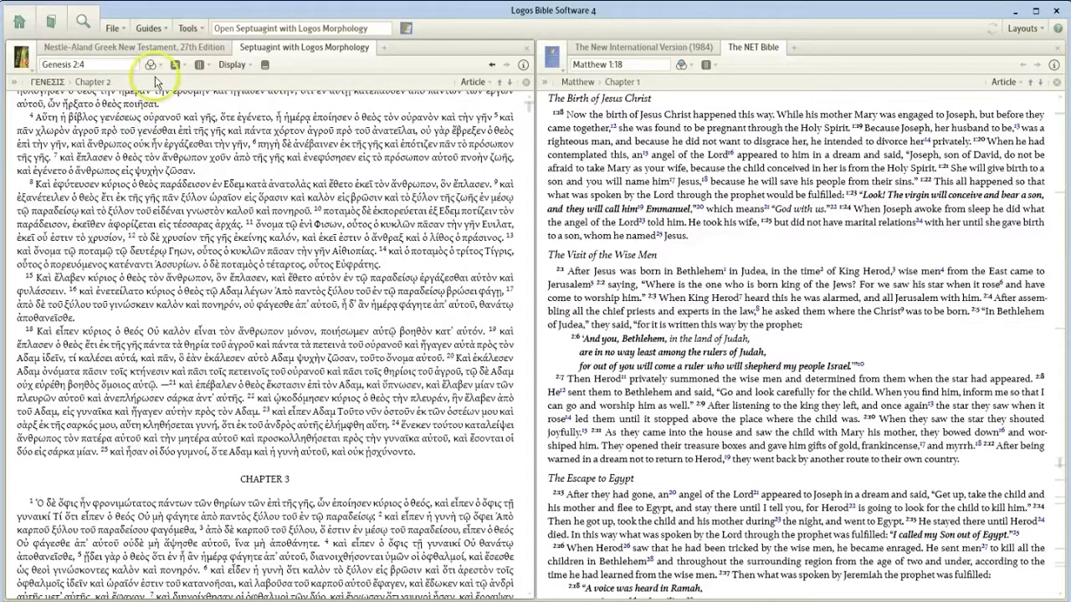
left_click(146, 47)
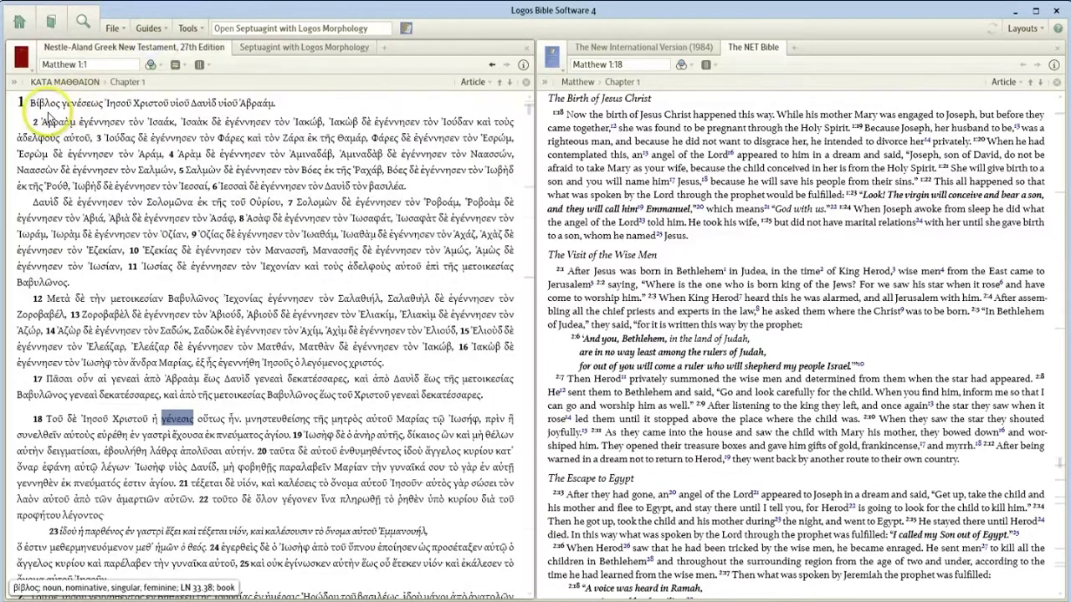
left_click(249, 45)
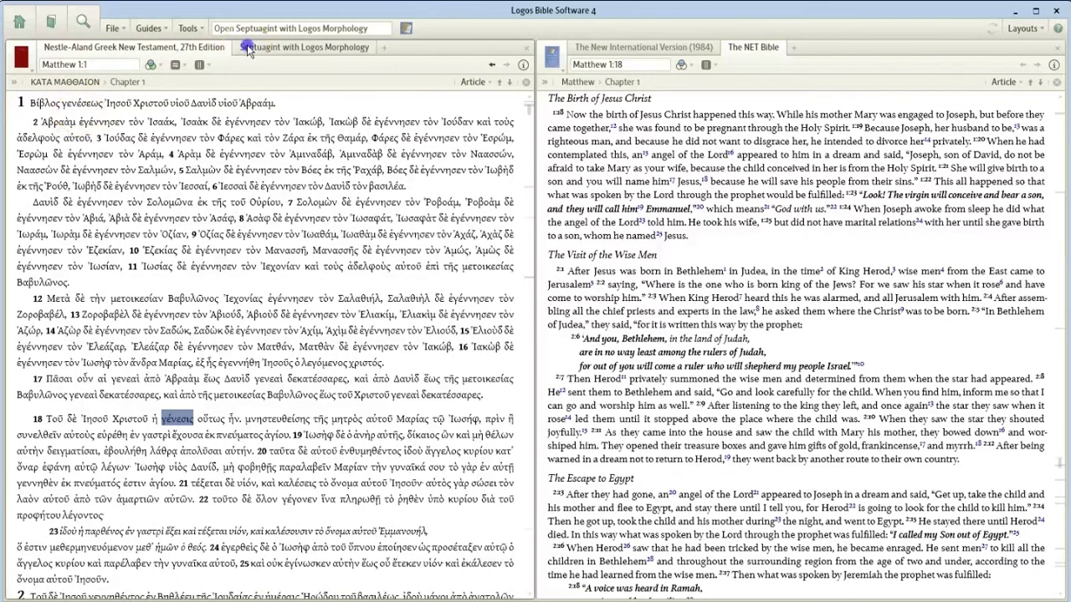
left_click(92, 64)
type("gn5")
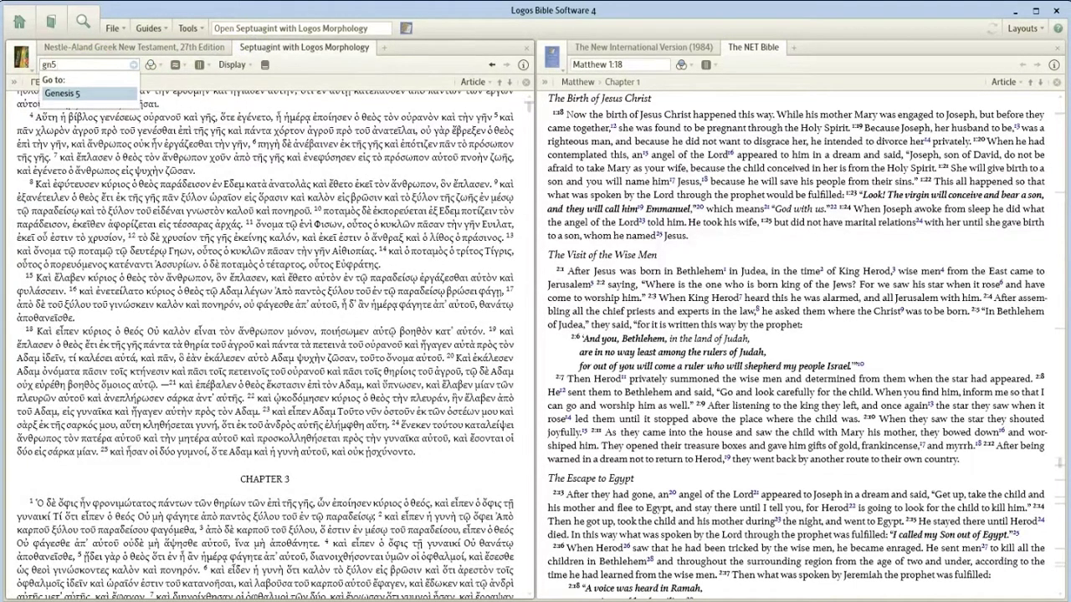
type(" 1")
key("Return")
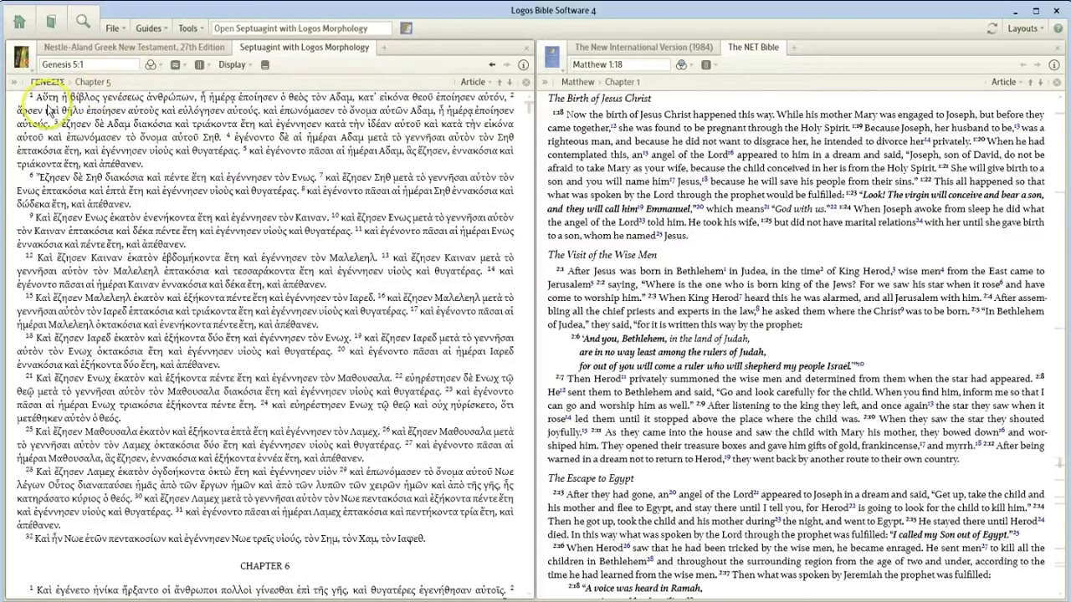
mouse_move(178, 99)
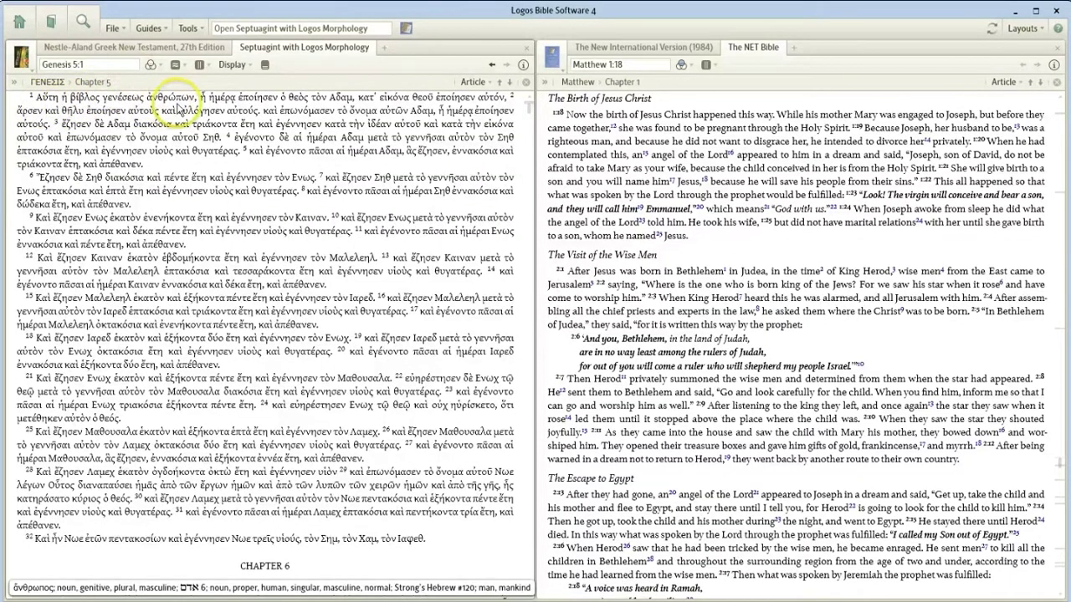
Bring the Nestle-Aland Greek New Testament tab back to the front at Matthew 1:1.
left_click(176, 47)
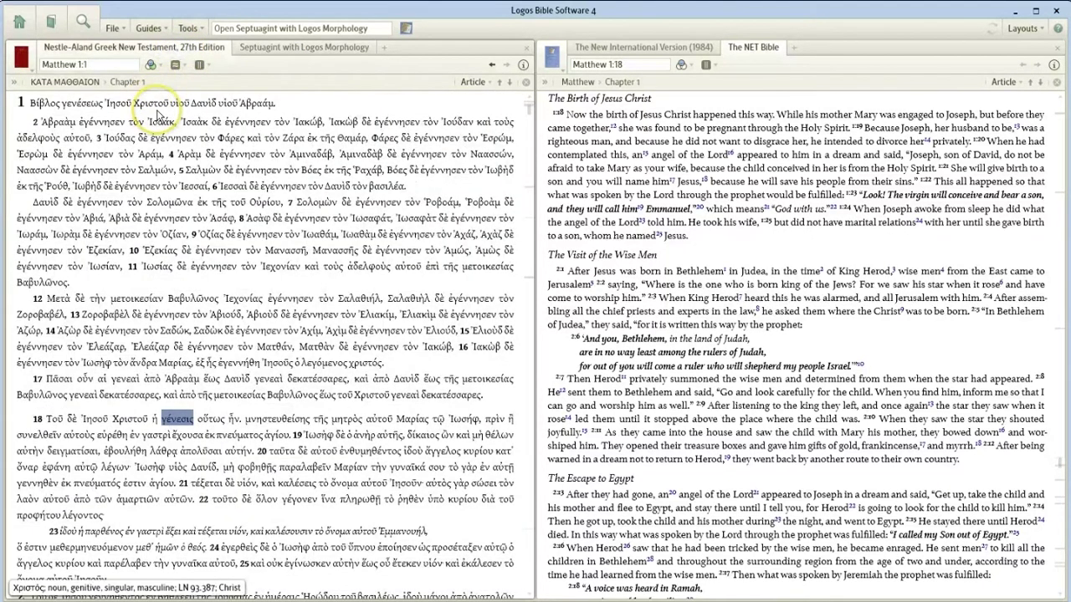